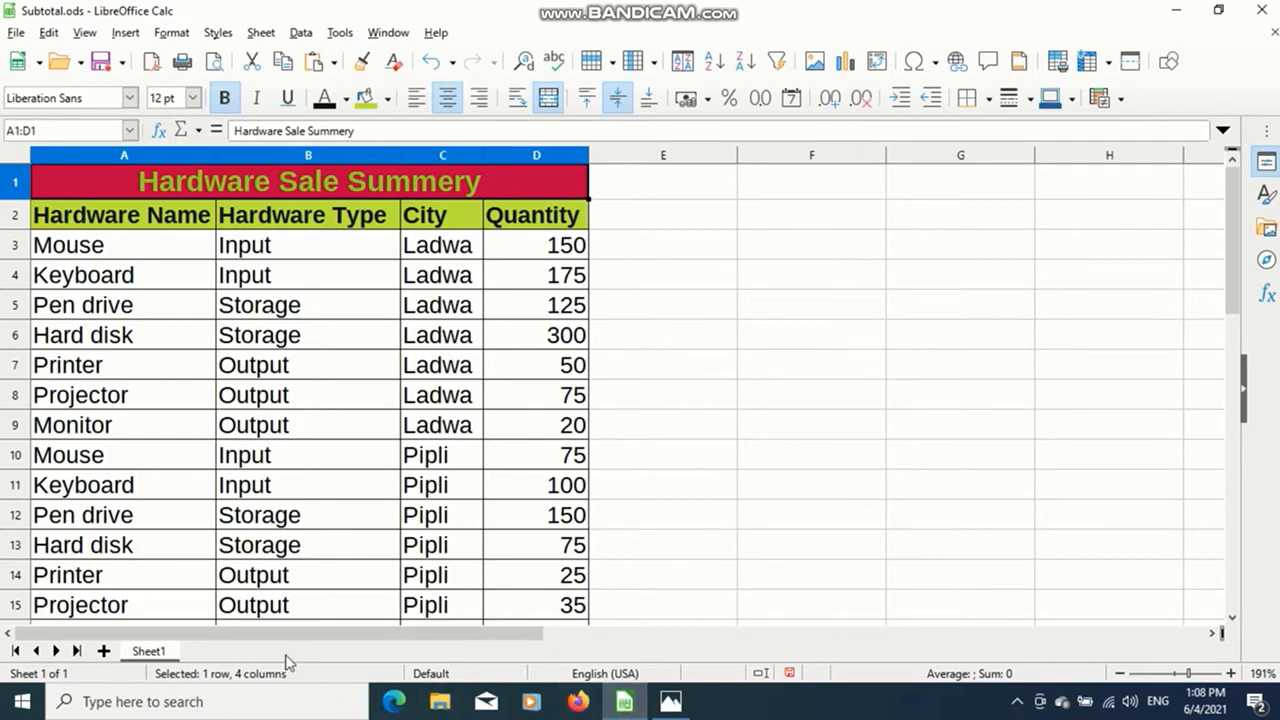
# Sort the table range A2:D30 by Hardware Name in ascending order.
pyautogui.moveTo(47, 222); pyautogui.dragTo(528, 490)
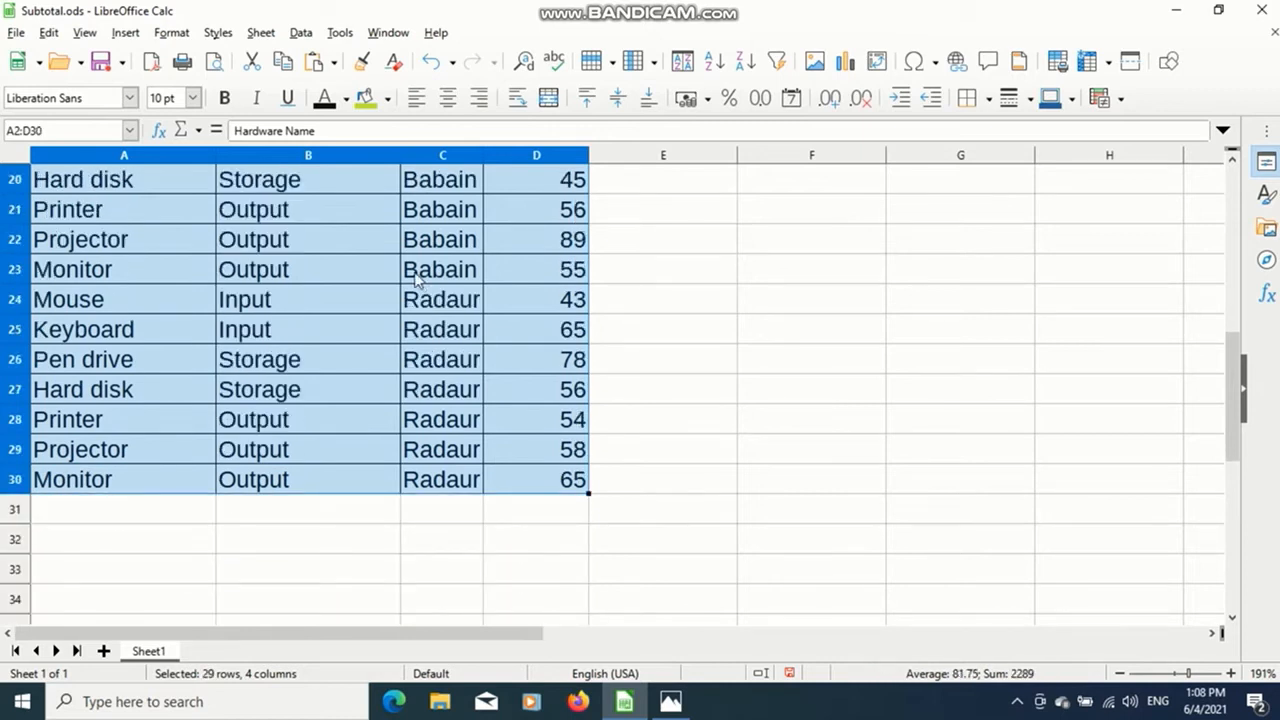
pyautogui.click(299, 36)
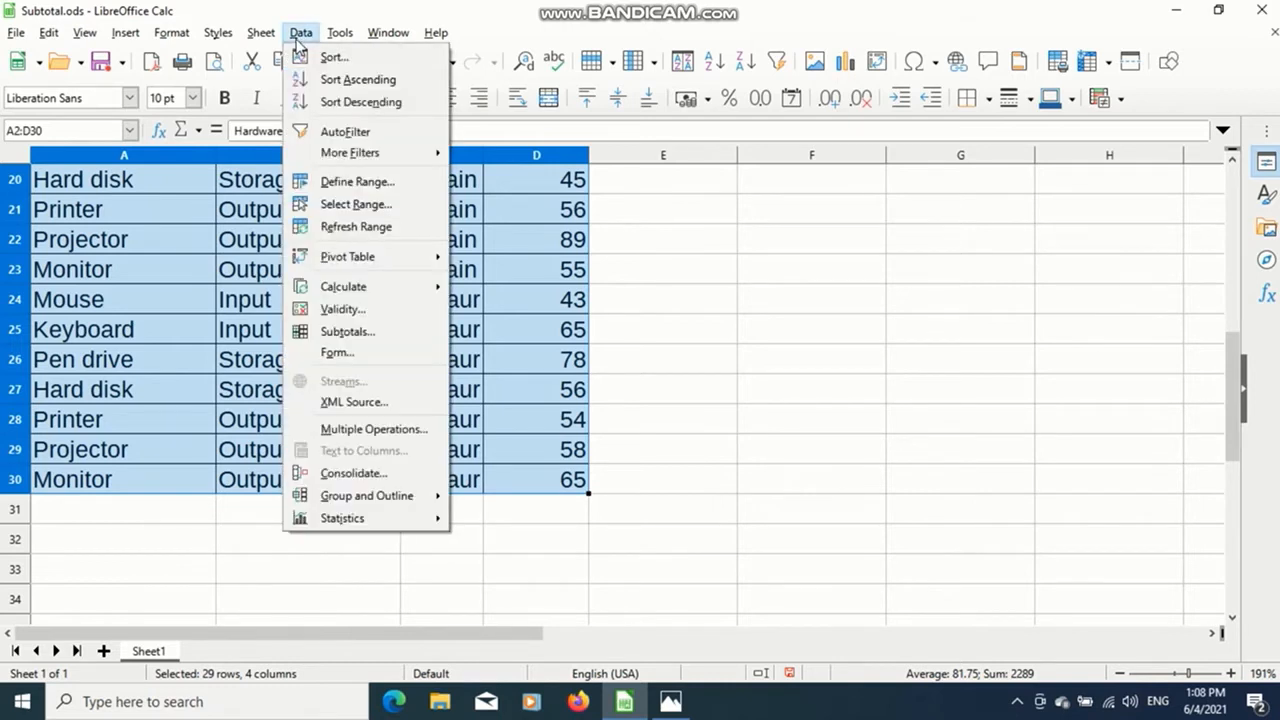
pyautogui.click(313, 58)
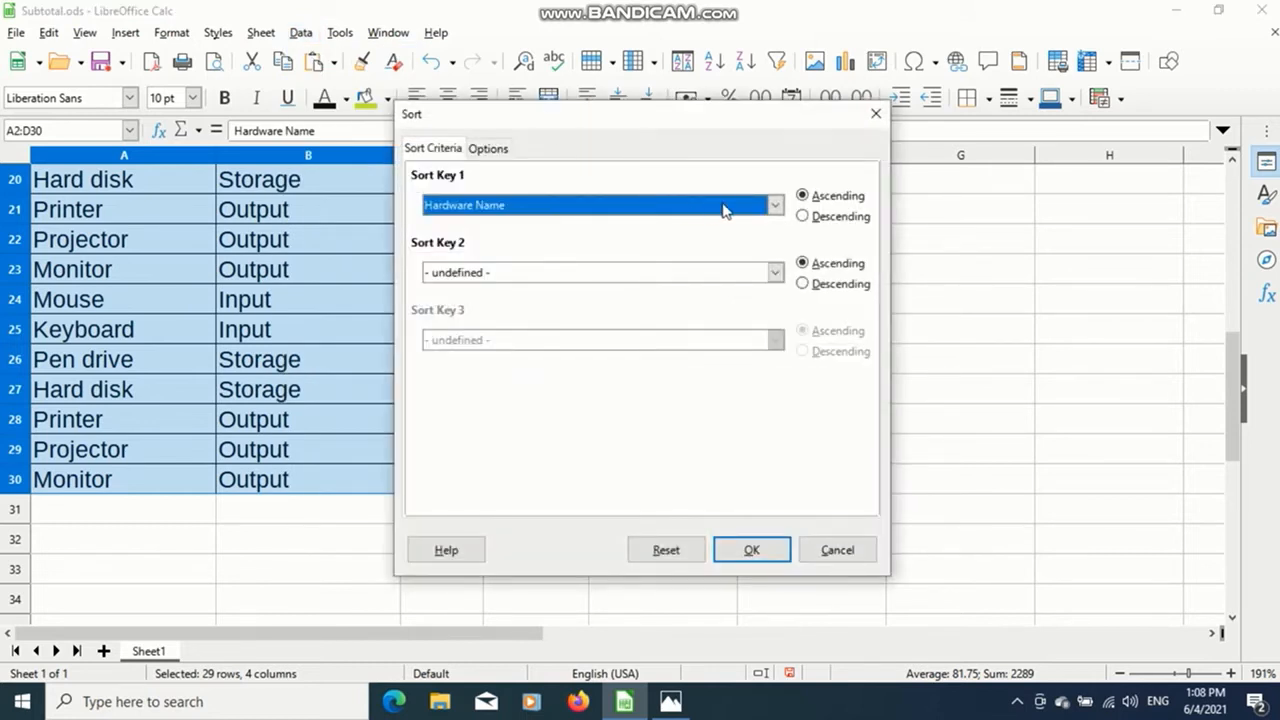
pyautogui.click(775, 206)
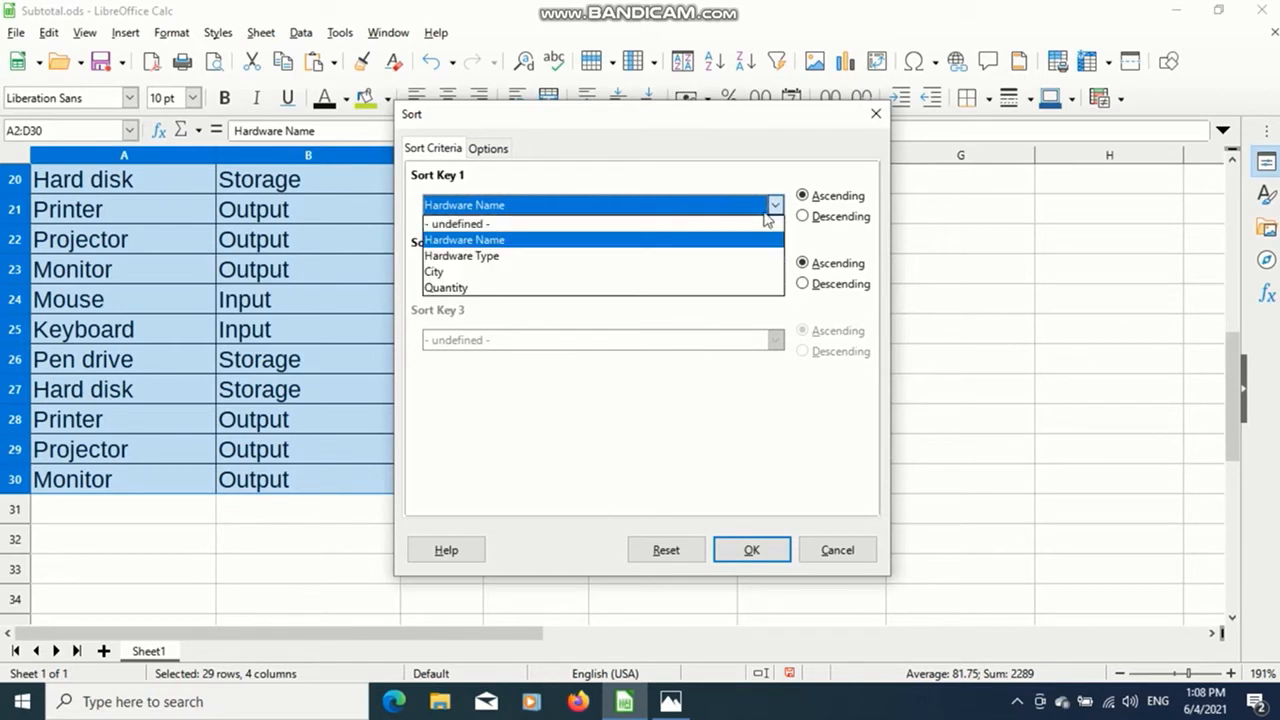
pyautogui.click(698, 242)
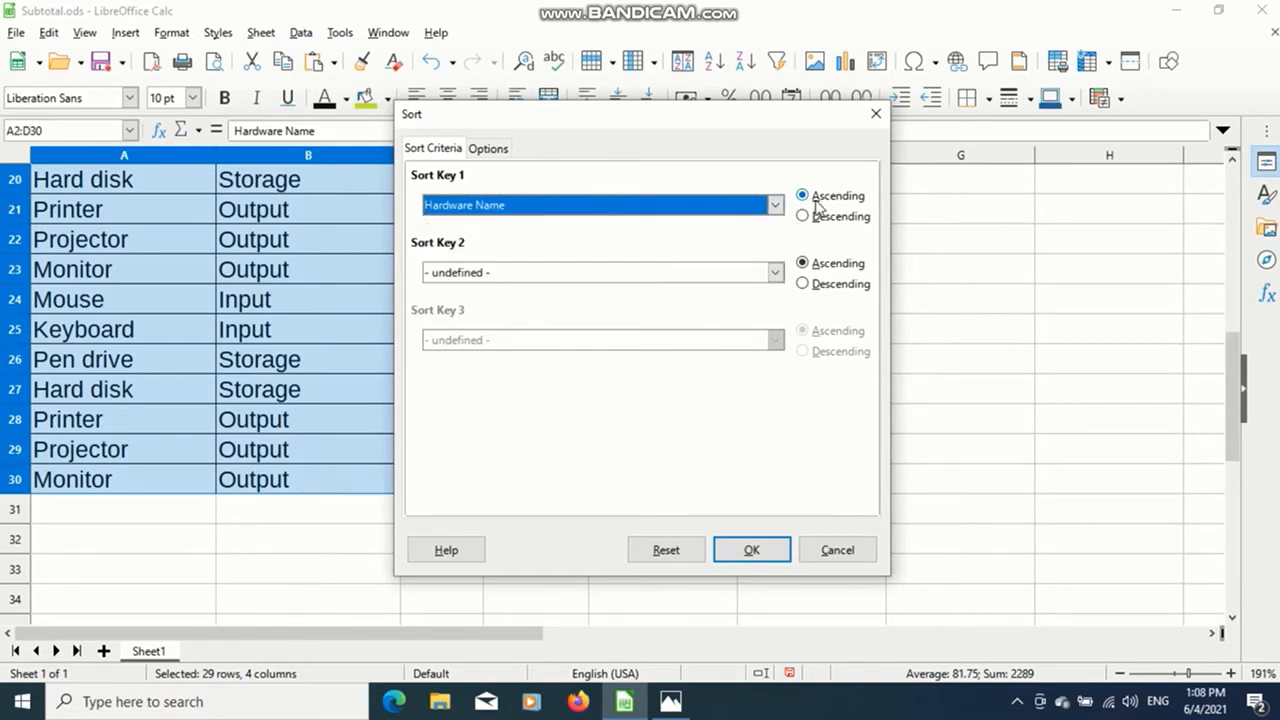
pyautogui.click(752, 552)
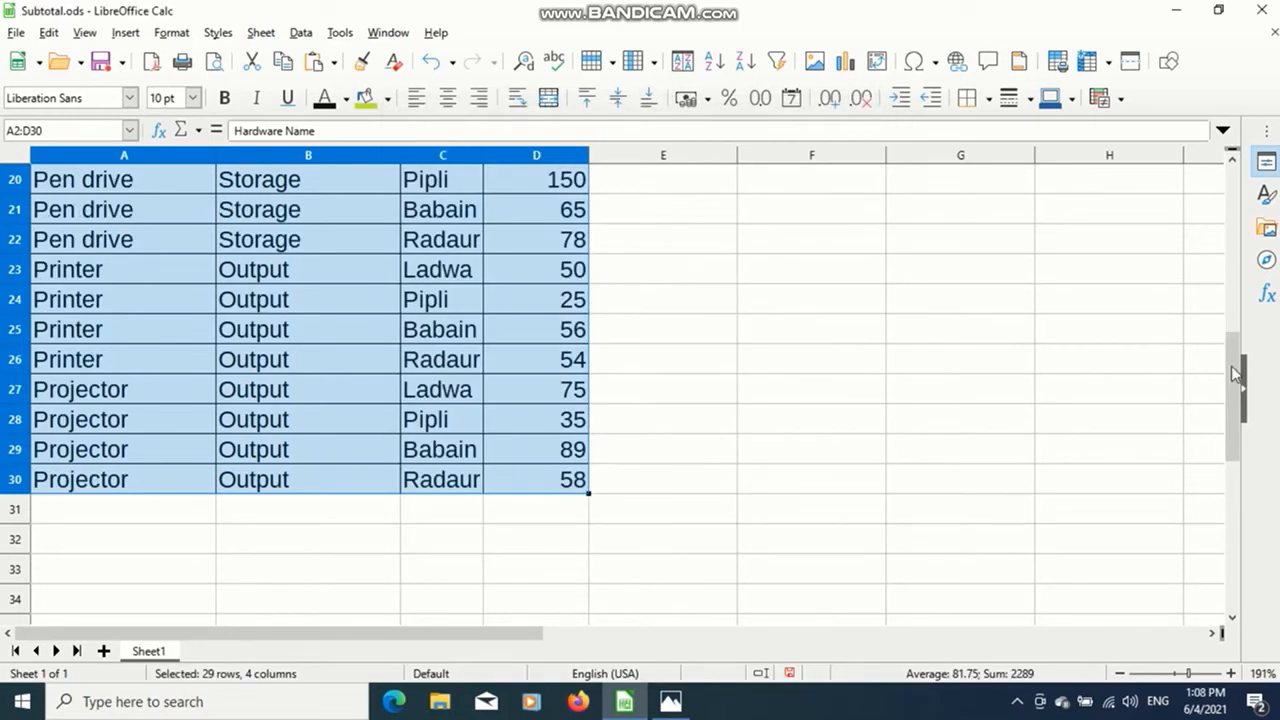
# Add subtotals to the sorted table, grouped by Hardware Name and summing the Quantity column.
pyautogui.moveTo(1236, 366); pyautogui.dragTo(1238, 200)
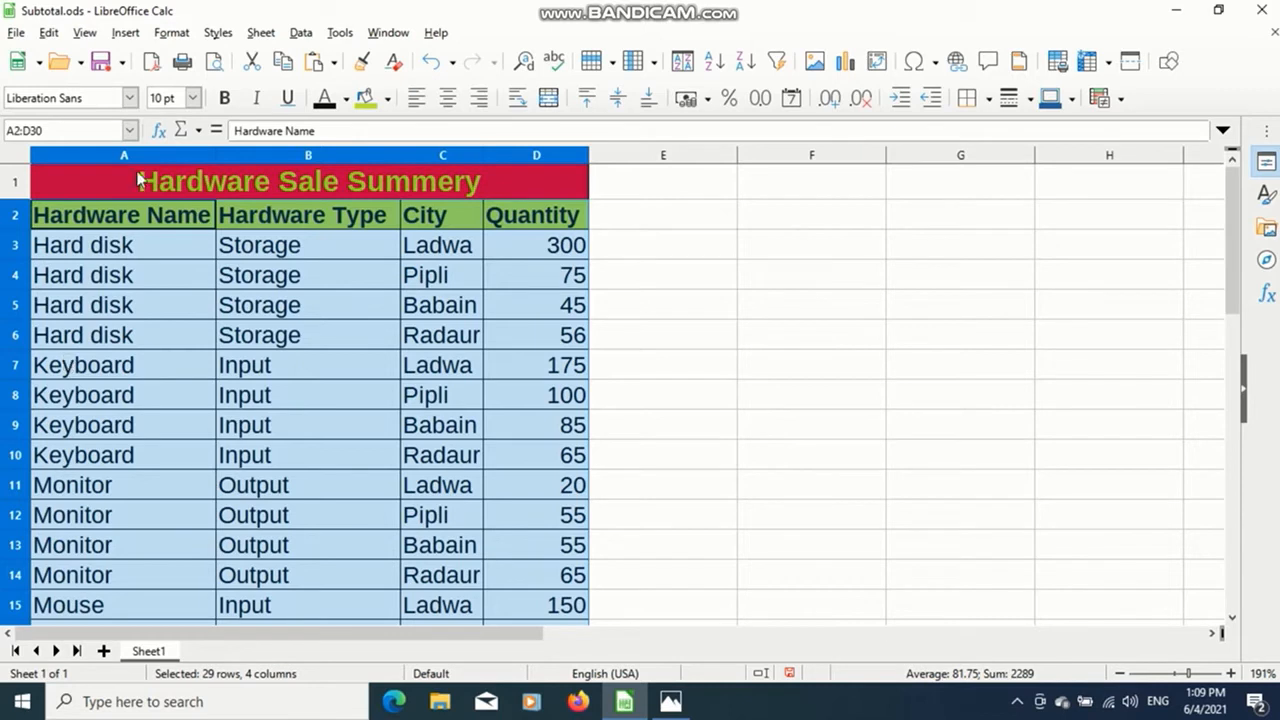
pyautogui.click(293, 35)
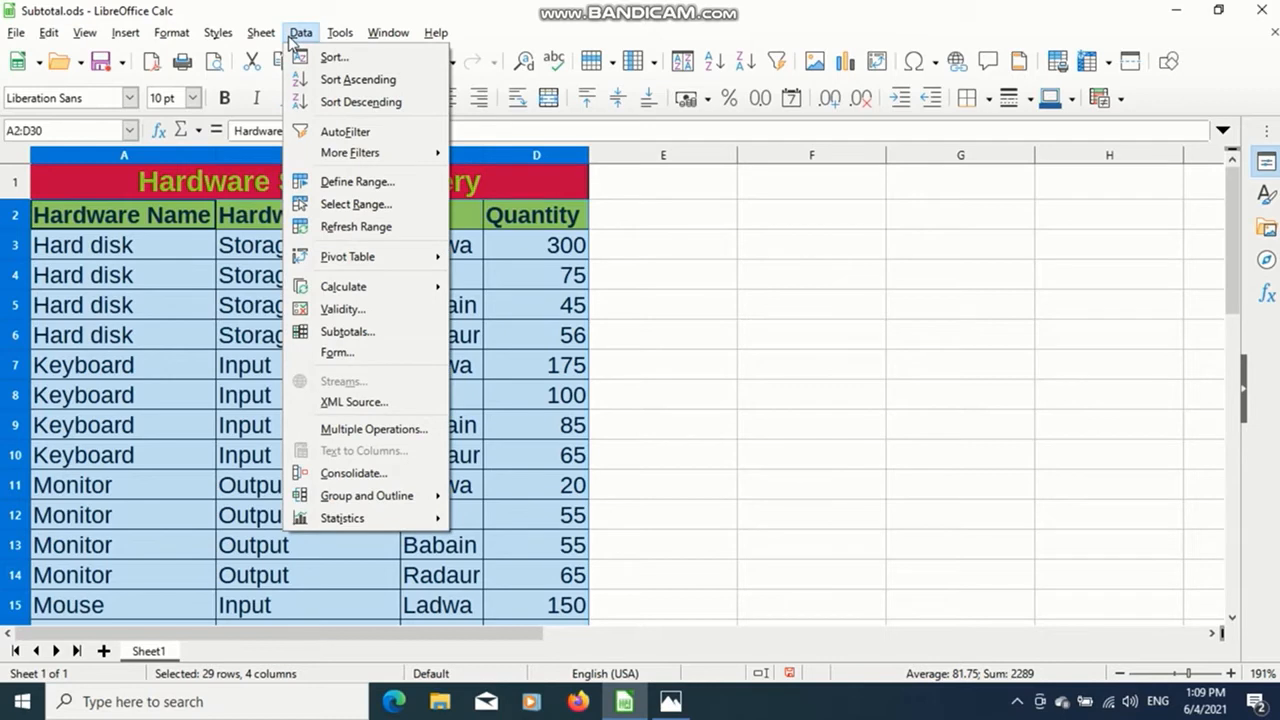
pyautogui.click(350, 330)
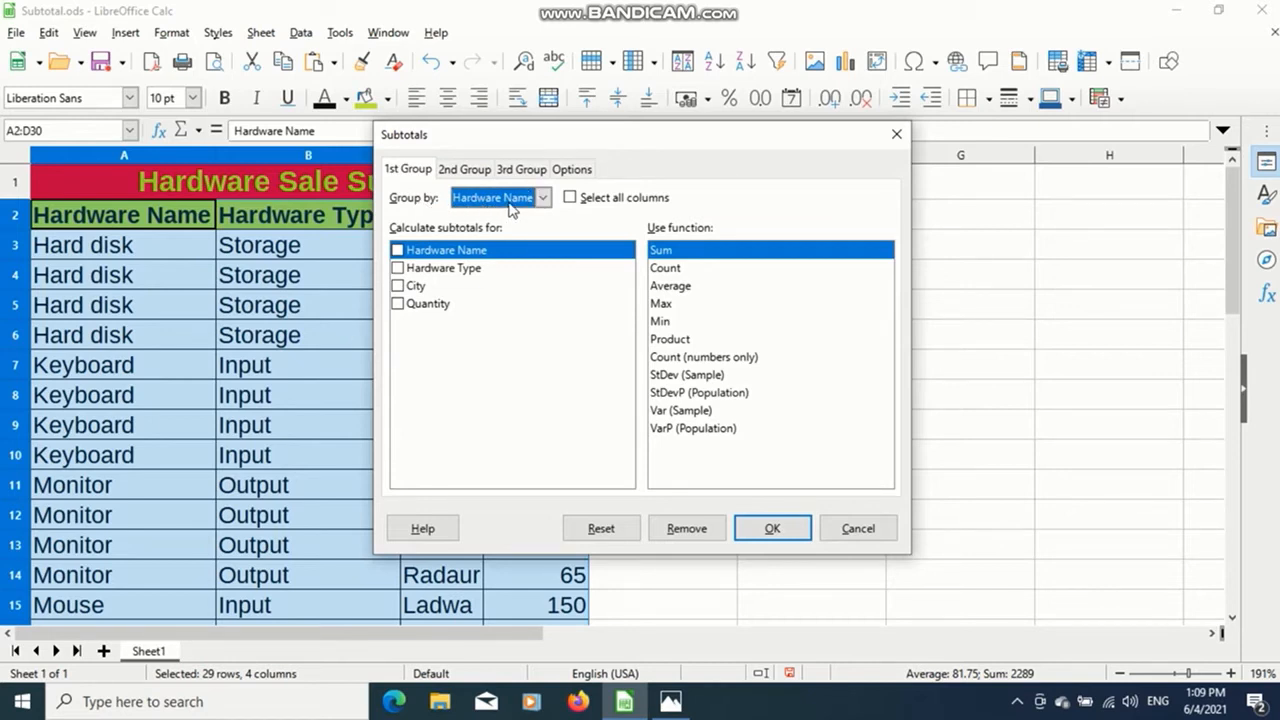
pyautogui.click(398, 304)
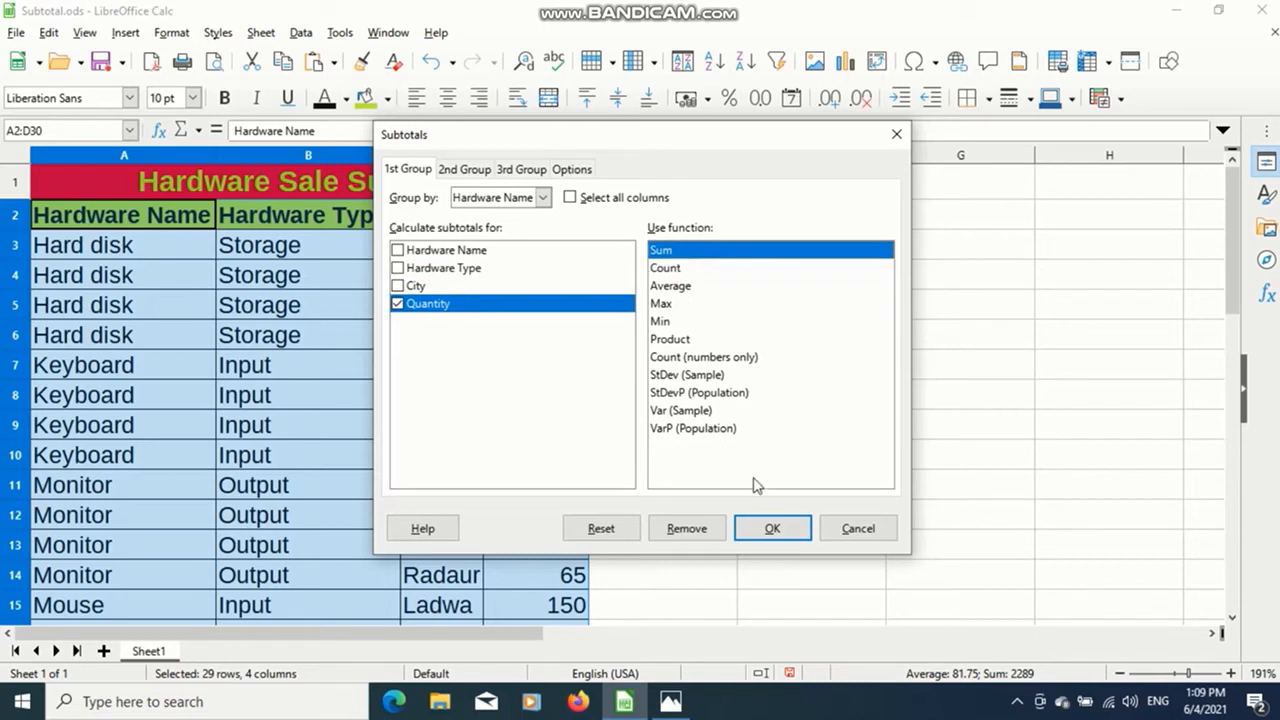
pyautogui.click(773, 528)
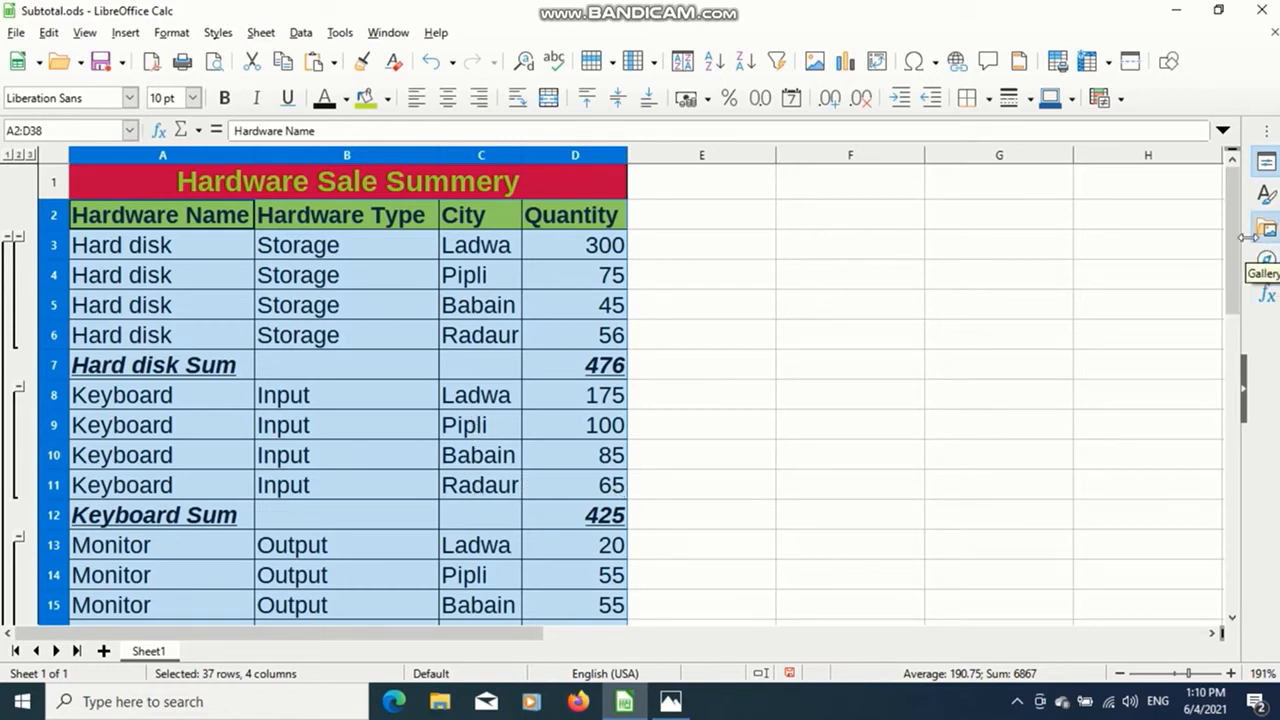
pyautogui.moveTo(1238, 242); pyautogui.dragTo(1223, 469)
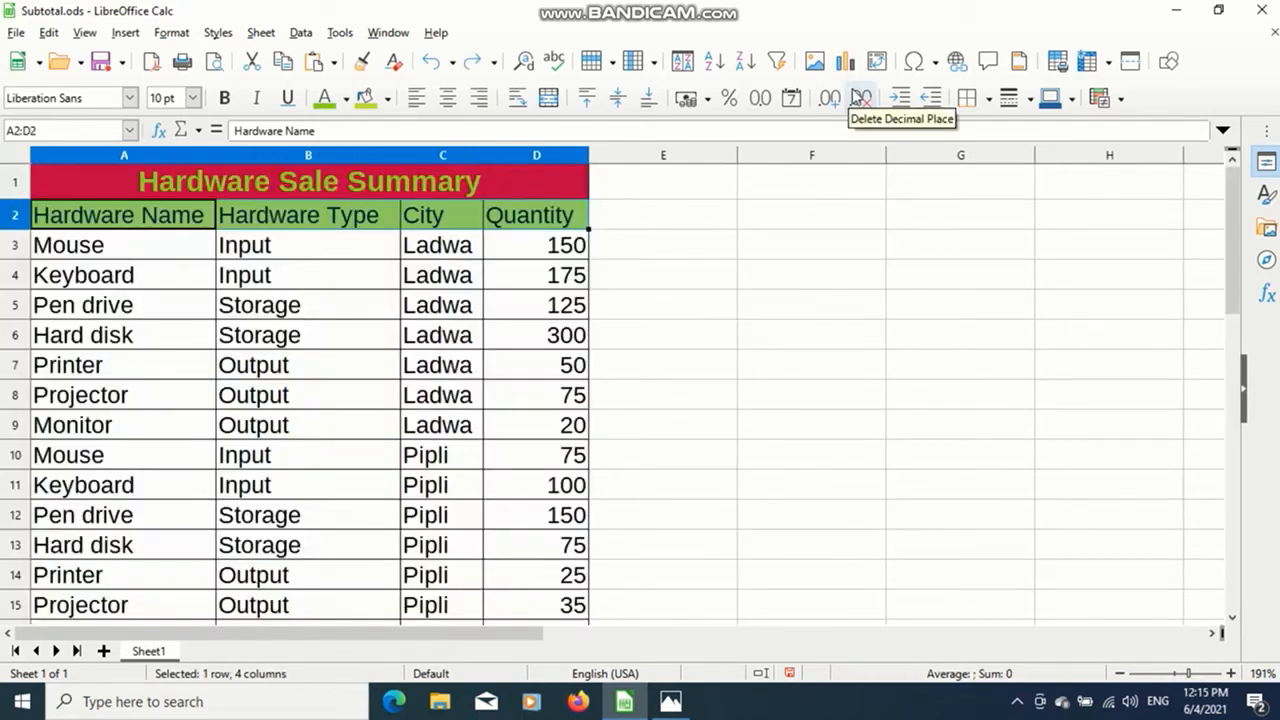
# Sort the unsorted hardware table A2:D30 by City in ascending order.
pyautogui.click(858, 98)
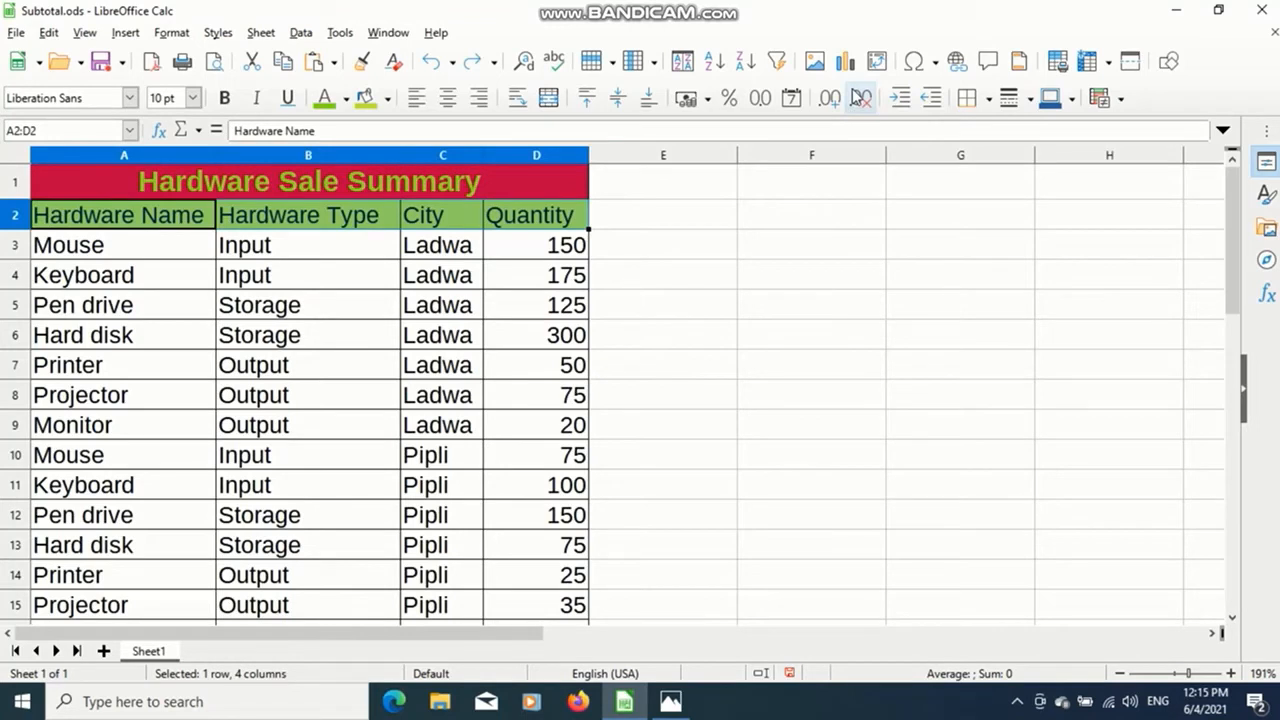
pyautogui.click(43, 213)
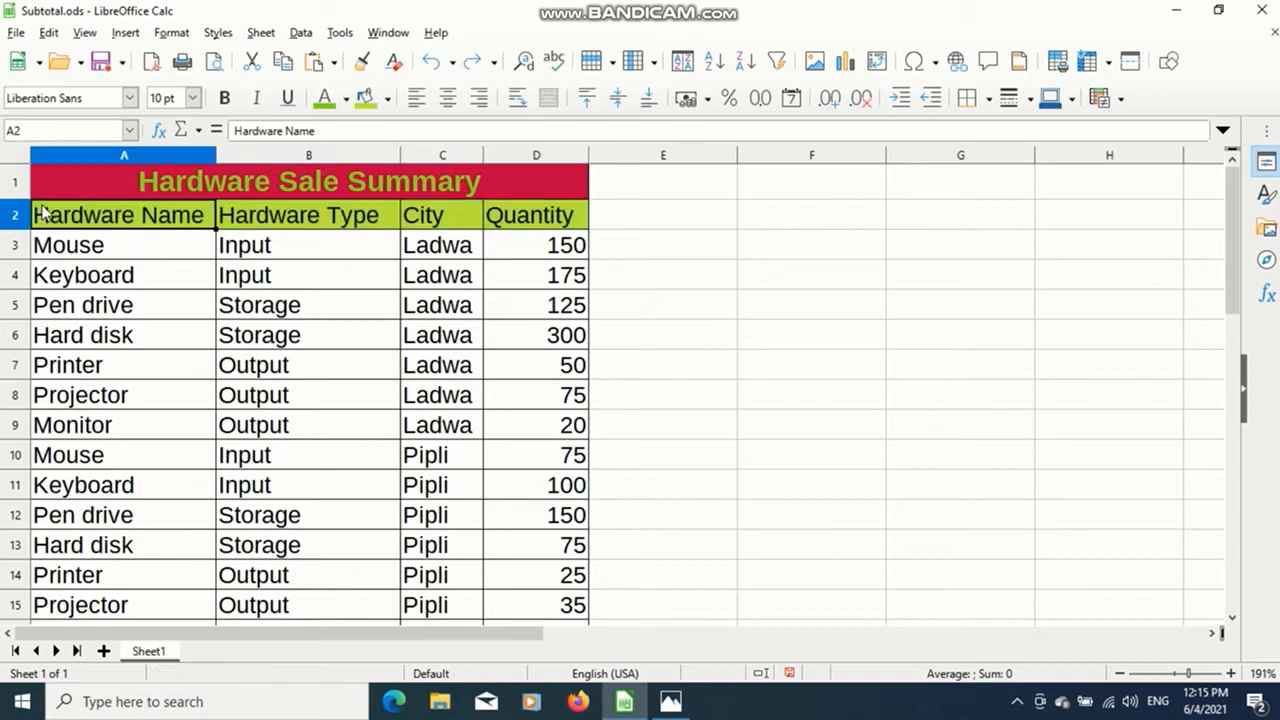
pyautogui.moveTo(43, 213); pyautogui.dragTo(536, 252)
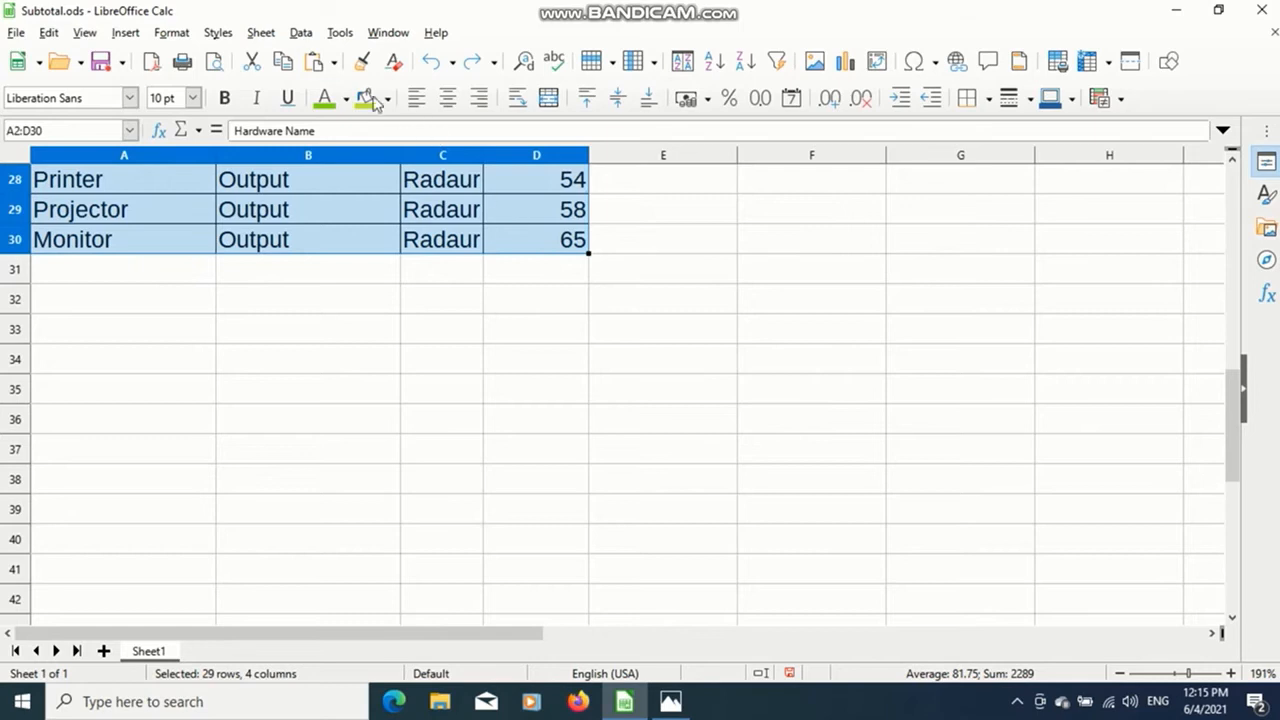
pyautogui.click(299, 34)
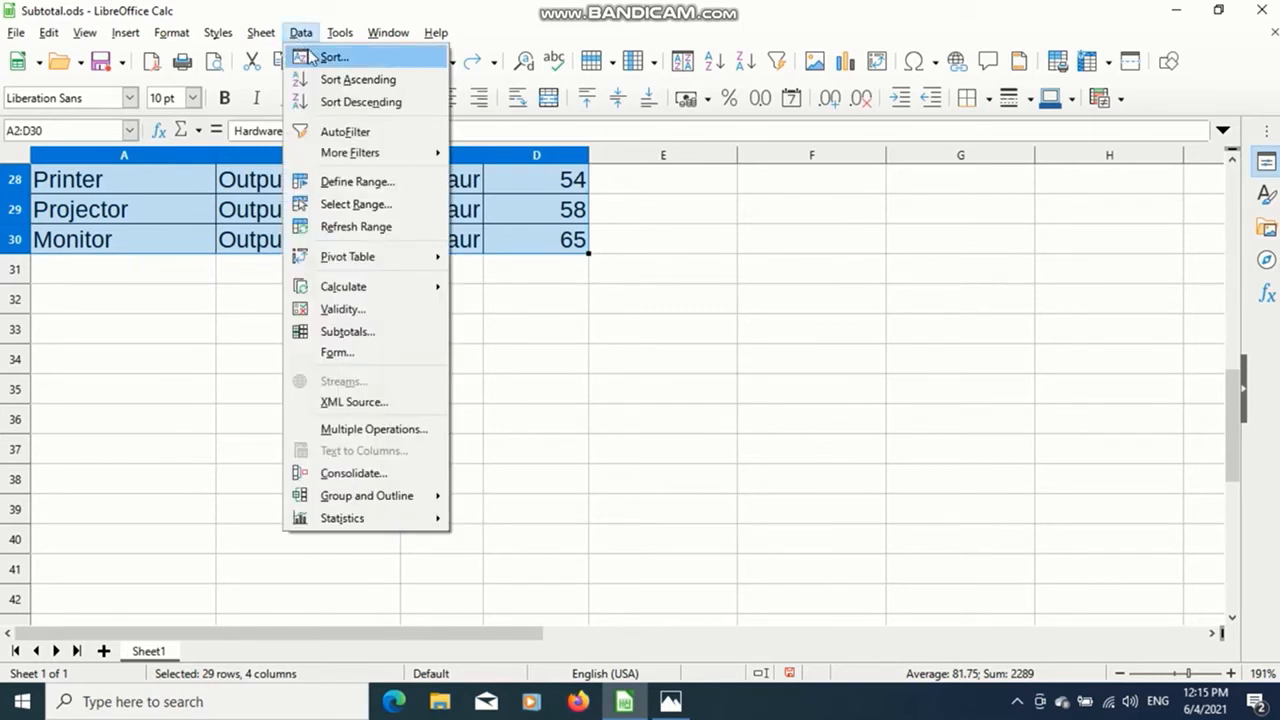
pyautogui.click(330, 58)
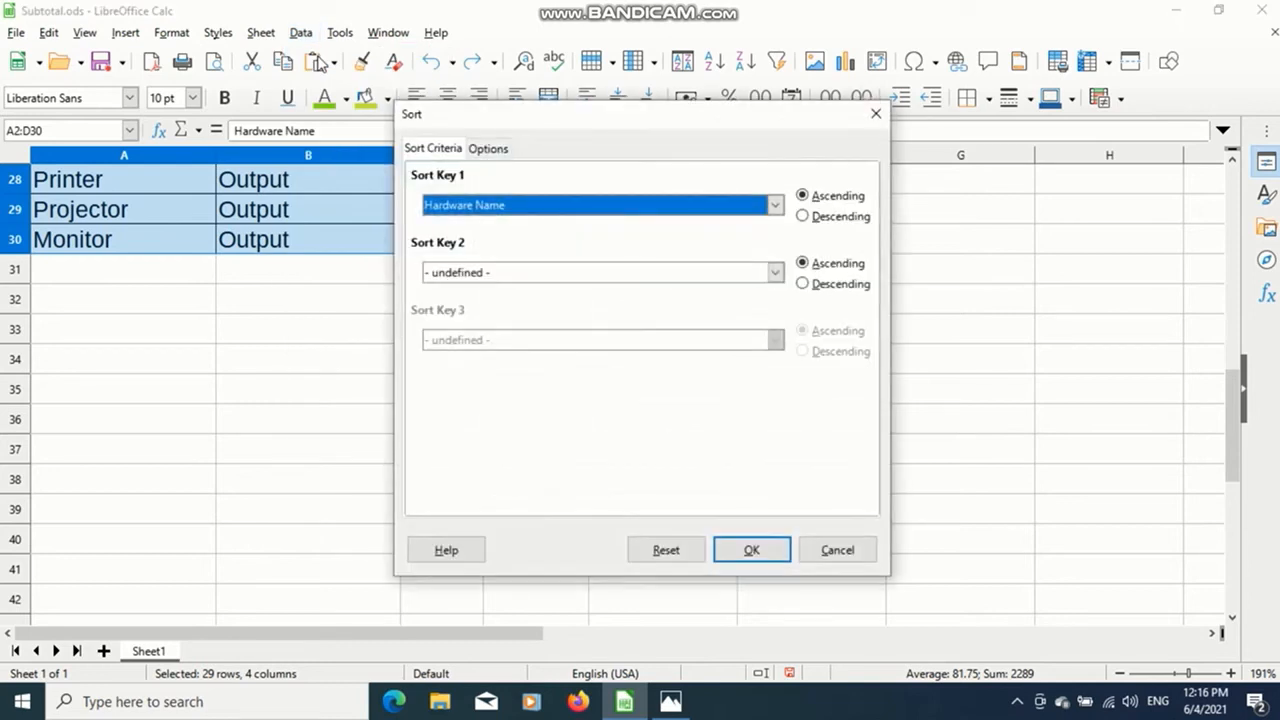
pyautogui.click(776, 206)
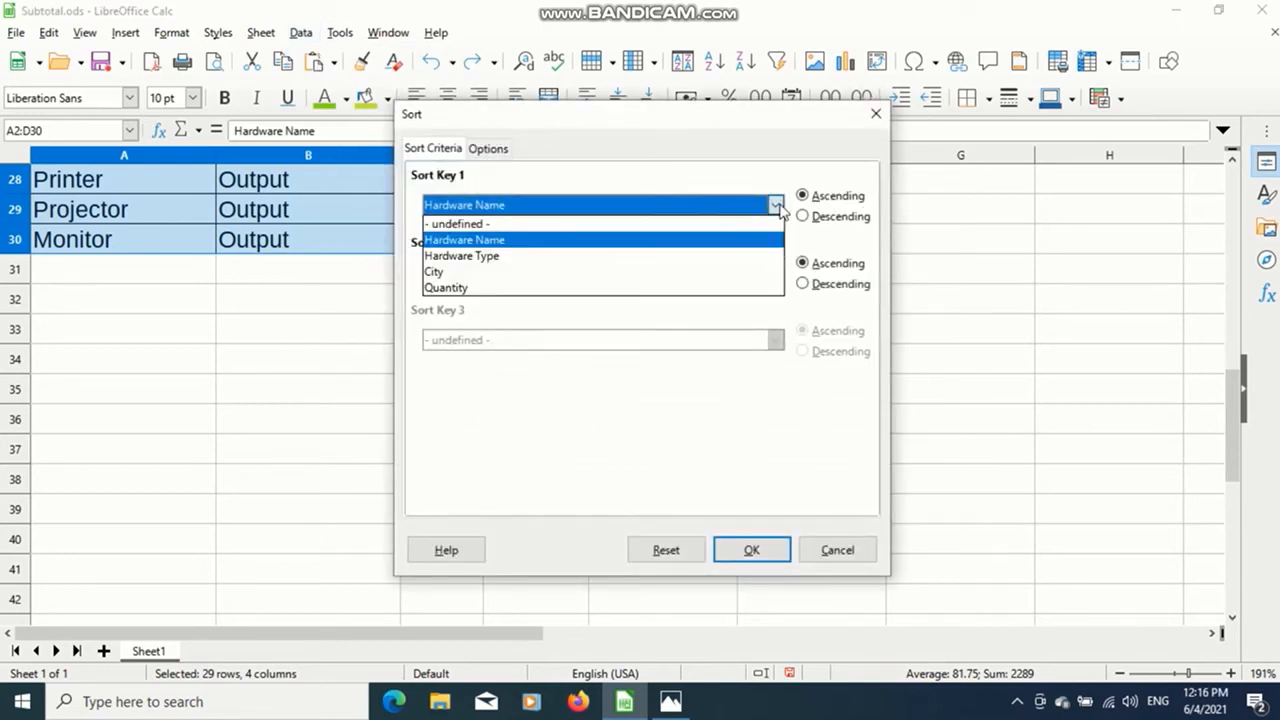
pyautogui.click(688, 272)
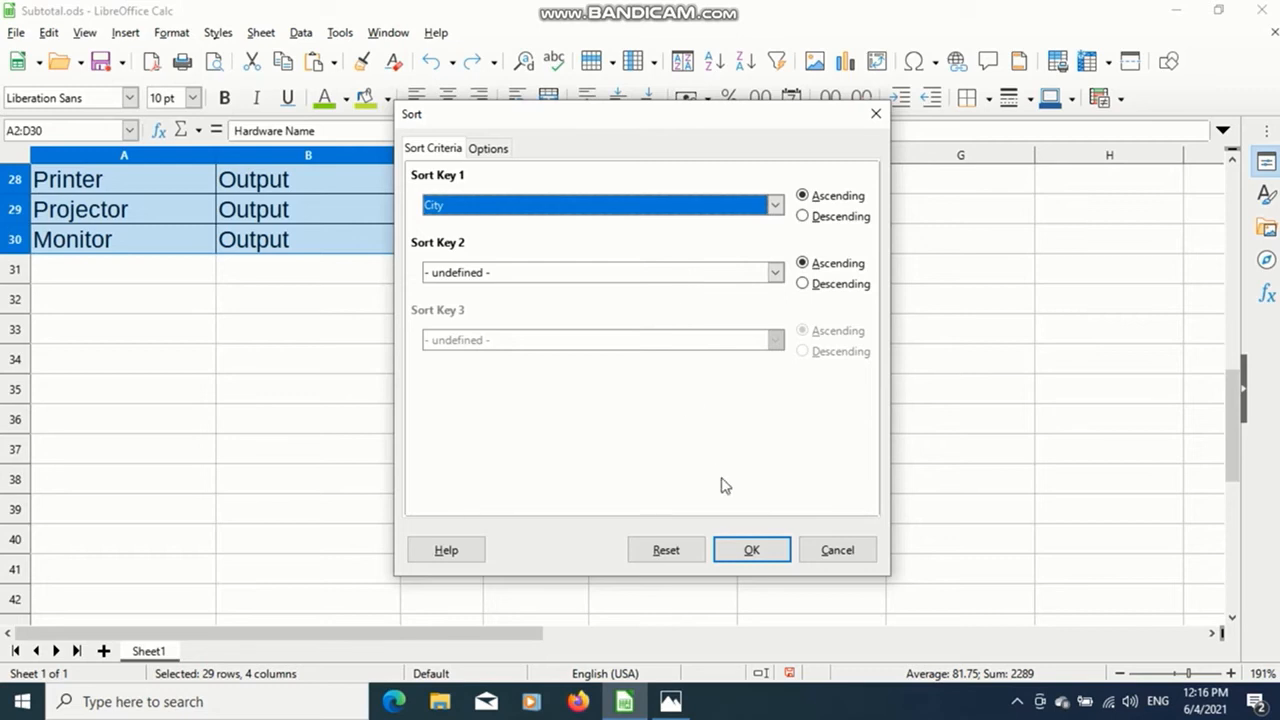
pyautogui.click(751, 551)
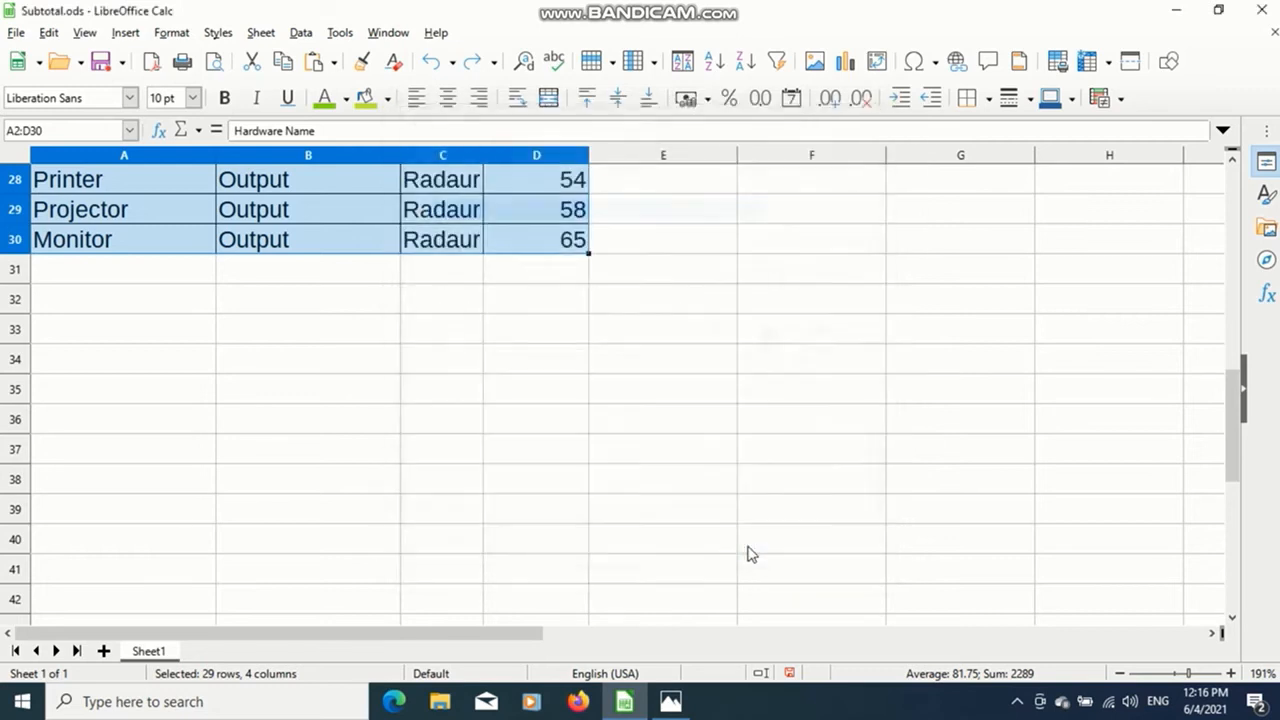
# Add subtotals to the table, grouped by City and using the Sum function on Quantity.
pyautogui.moveTo(1234, 470); pyautogui.dragTo(1220, 210)
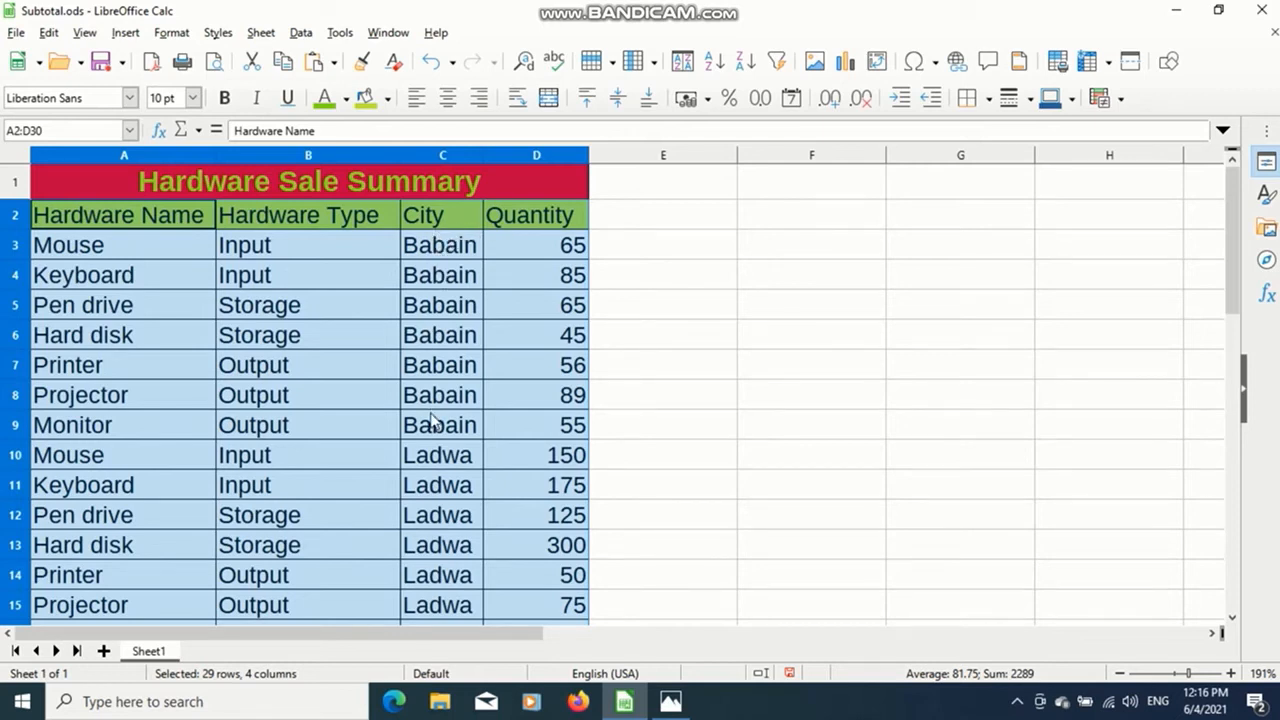
pyautogui.click(301, 33)
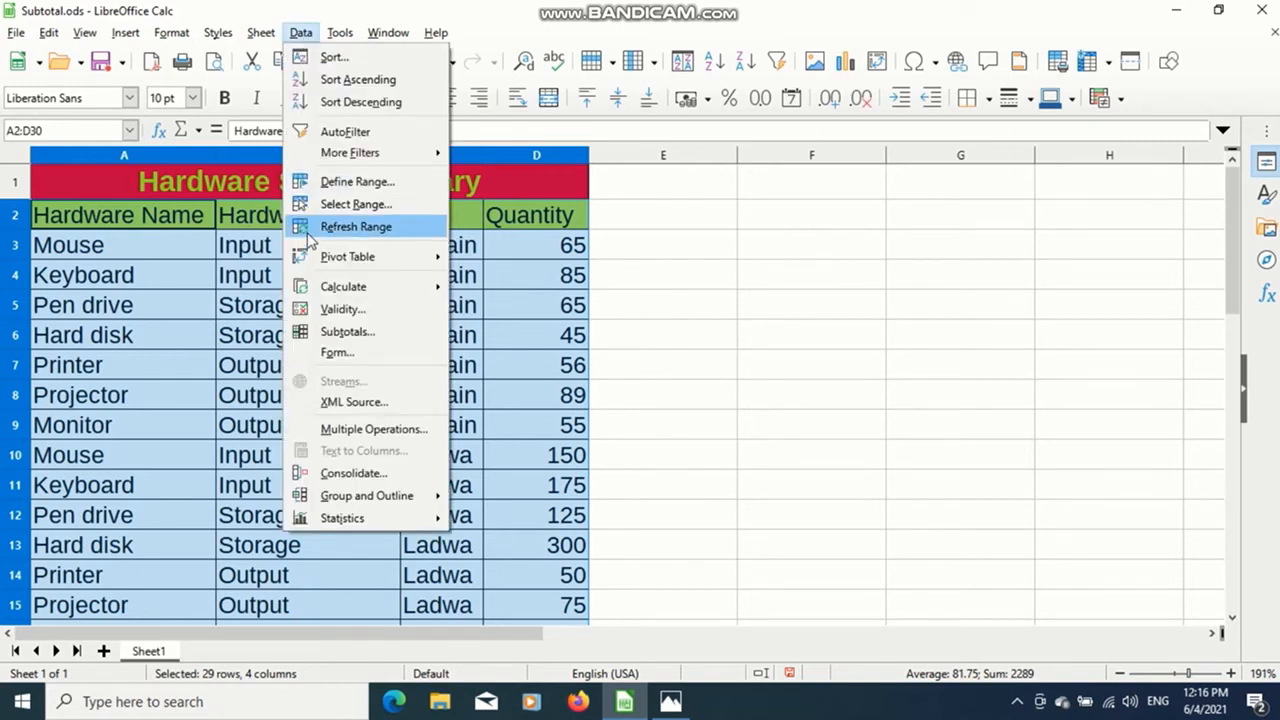
pyautogui.click(318, 338)
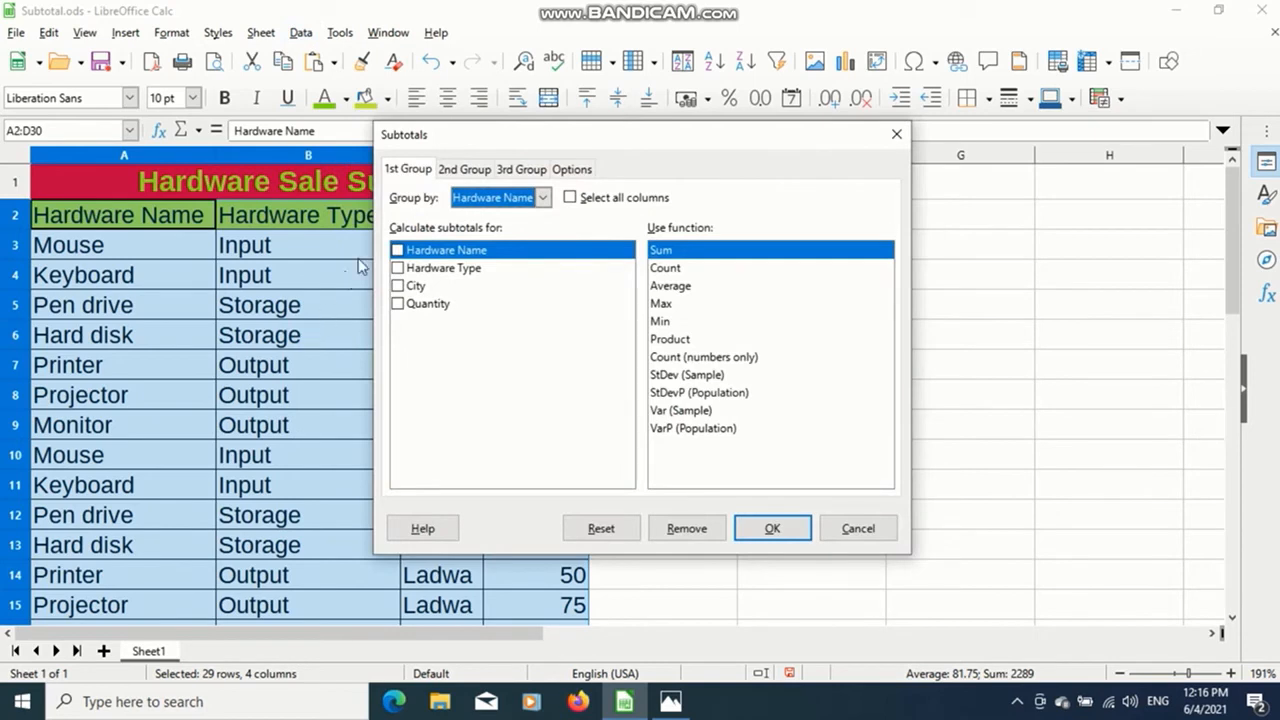
pyautogui.click(541, 197)
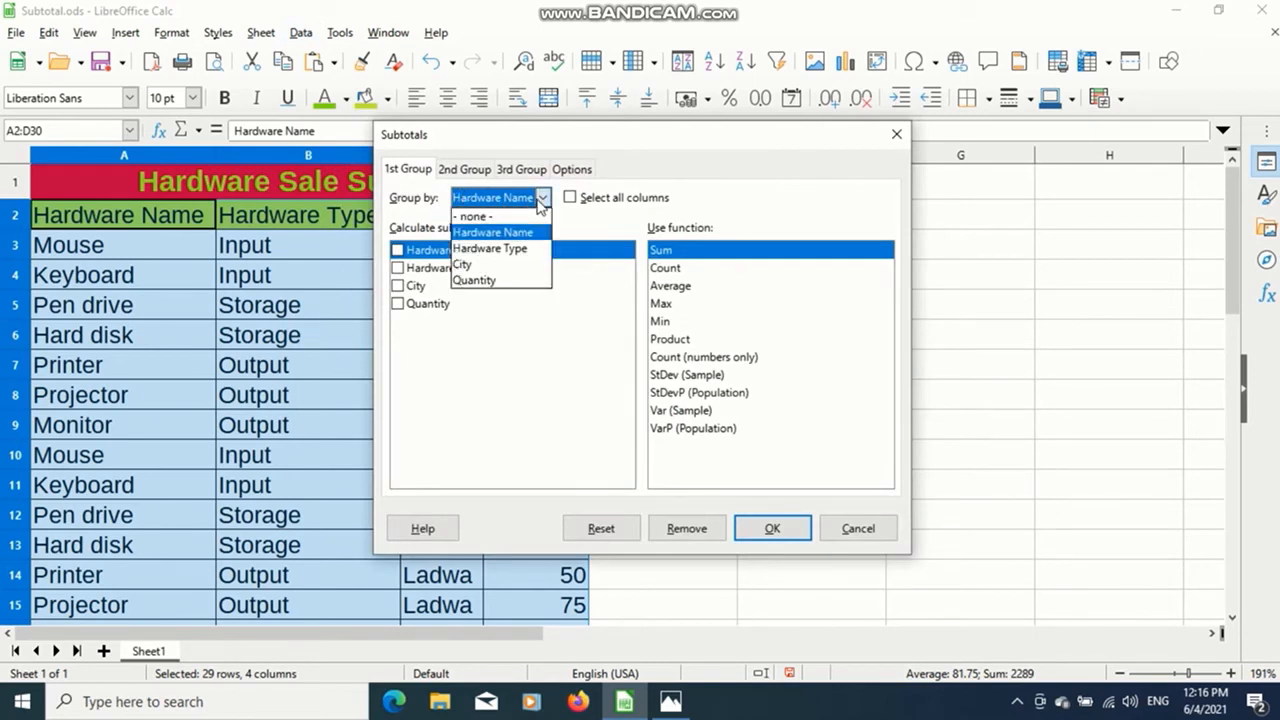
pyautogui.click(488, 266)
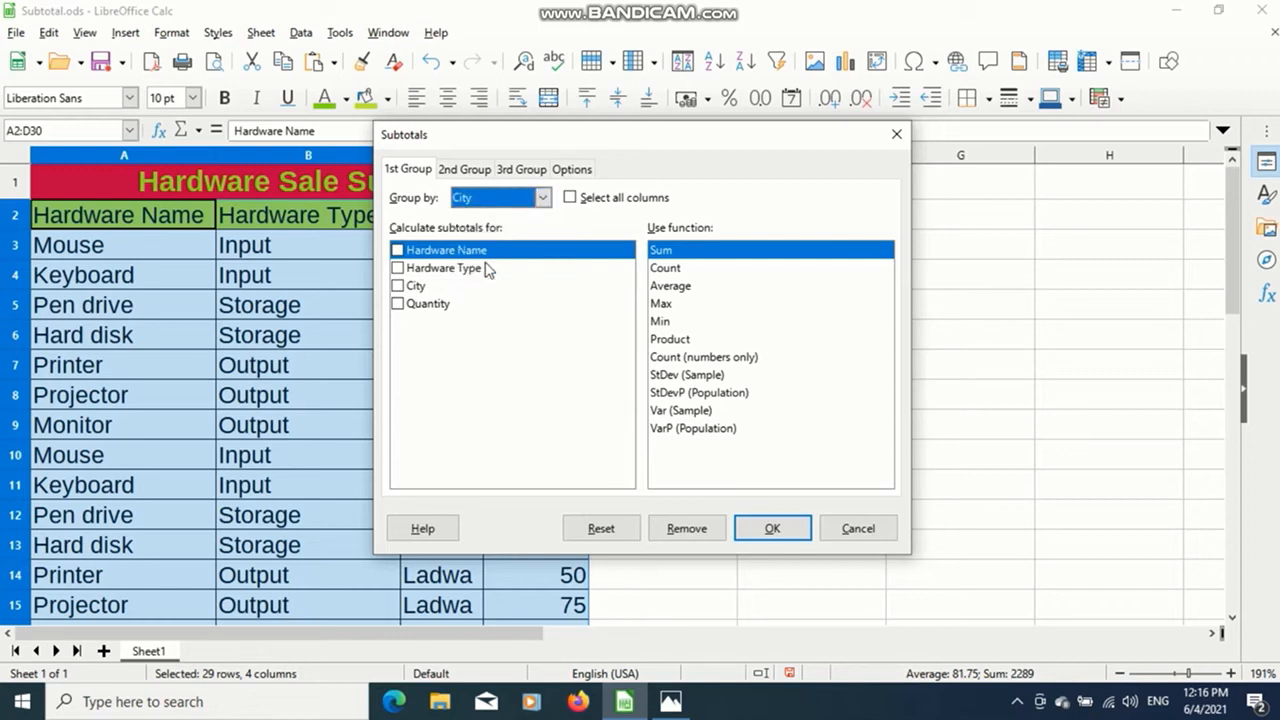
pyautogui.click(398, 304)
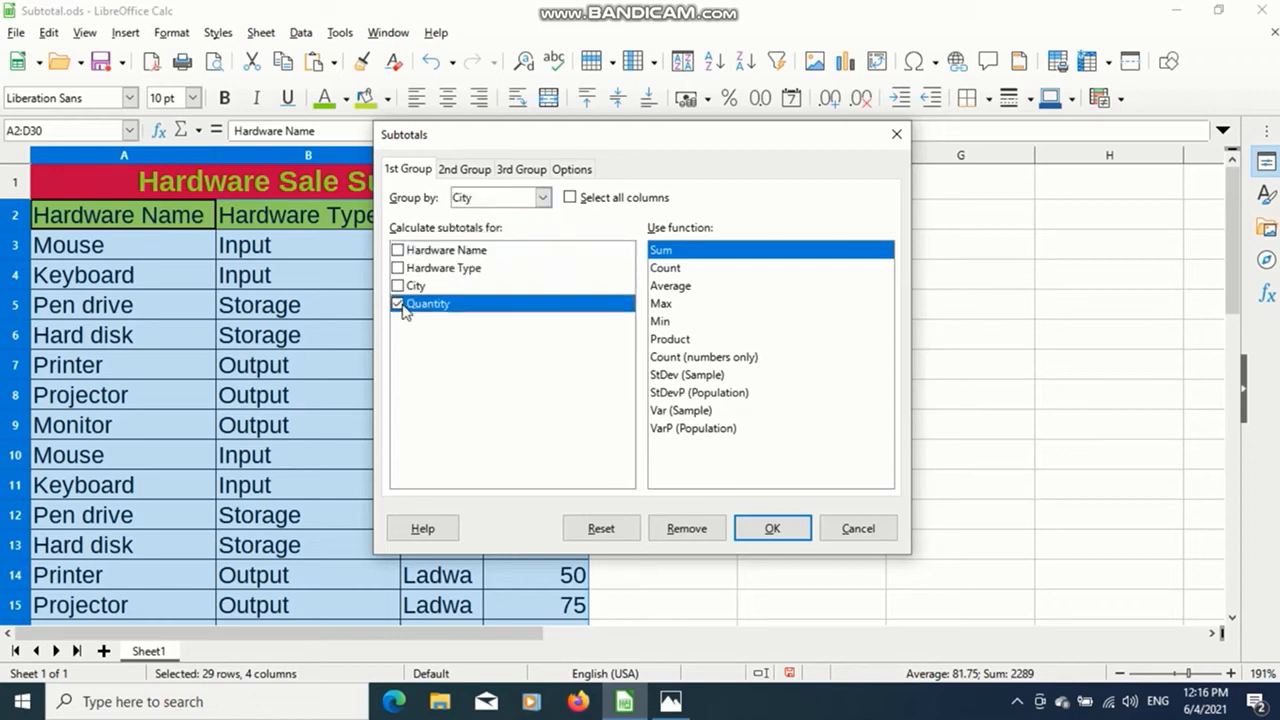
pyautogui.click(712, 257)
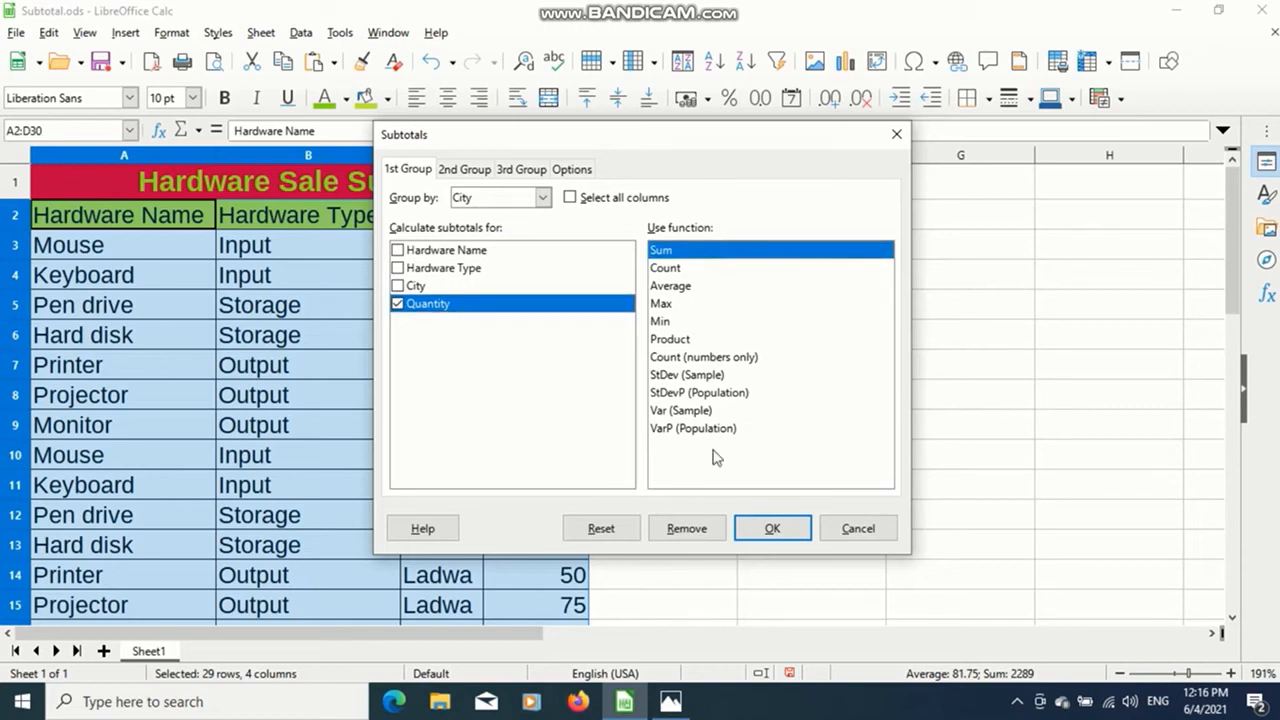
pyautogui.click(773, 530)
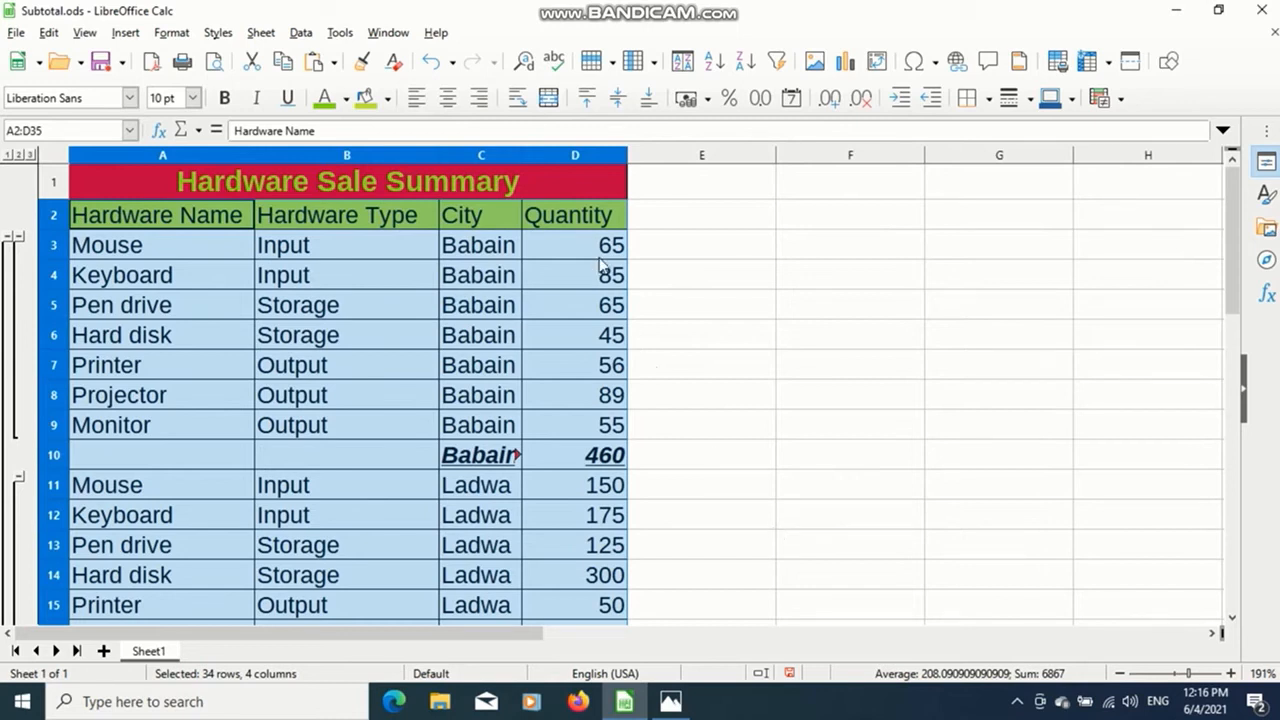
# Widen the City column to fit the subtotal labels and review the quantity sum of each city.
pyautogui.moveTo(521, 154); pyautogui.dragTo(598, 157)
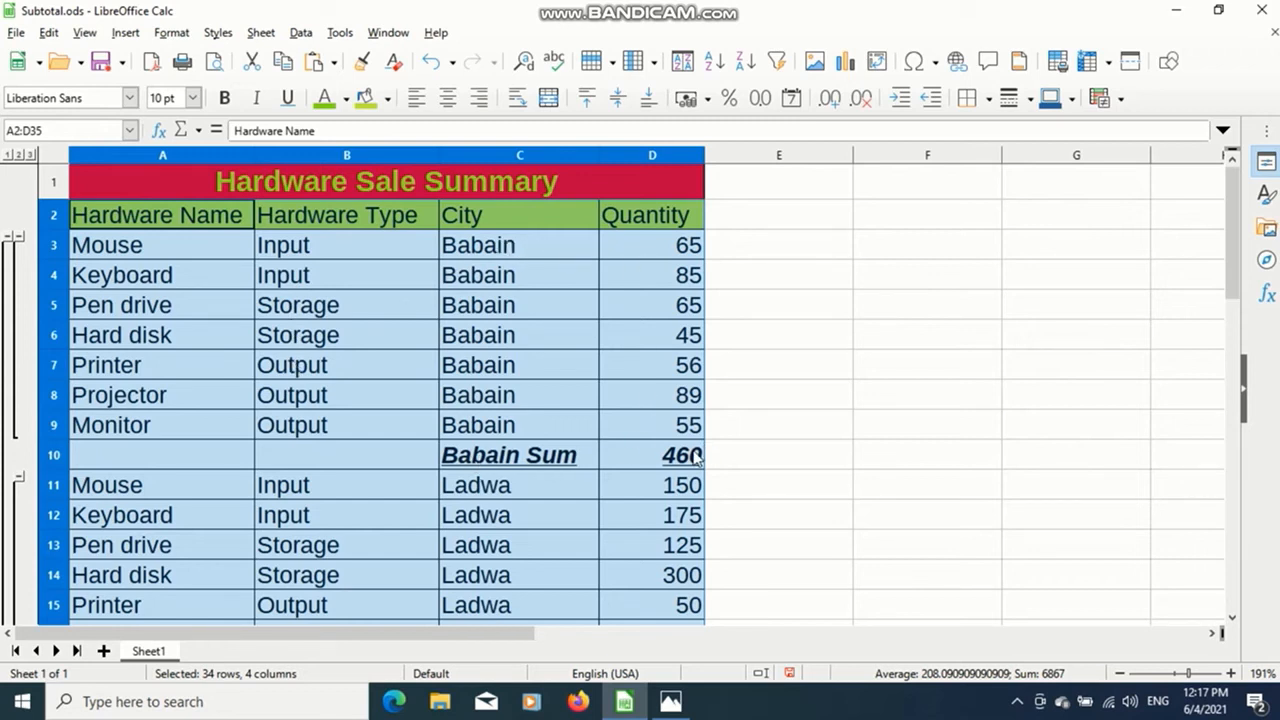
pyautogui.moveTo(1232, 285); pyautogui.dragTo(1238, 352)
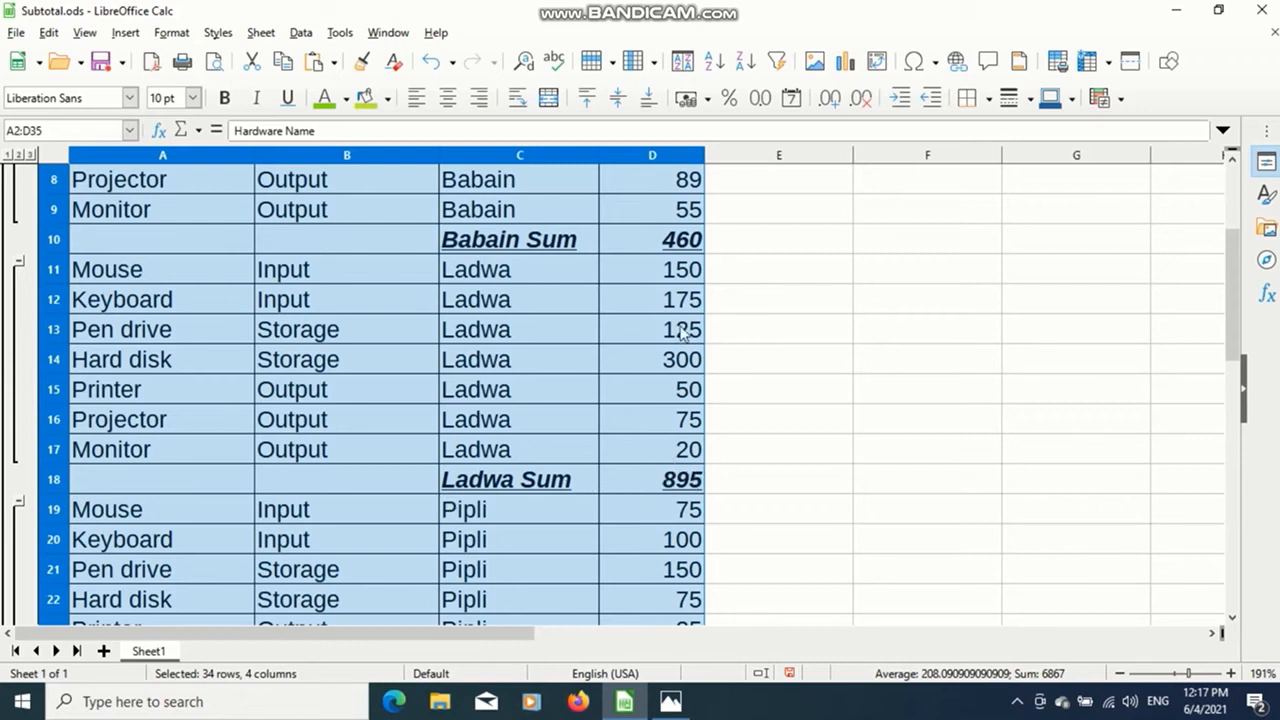
pyautogui.moveTo(1230, 322); pyautogui.dragTo(1235, 420)
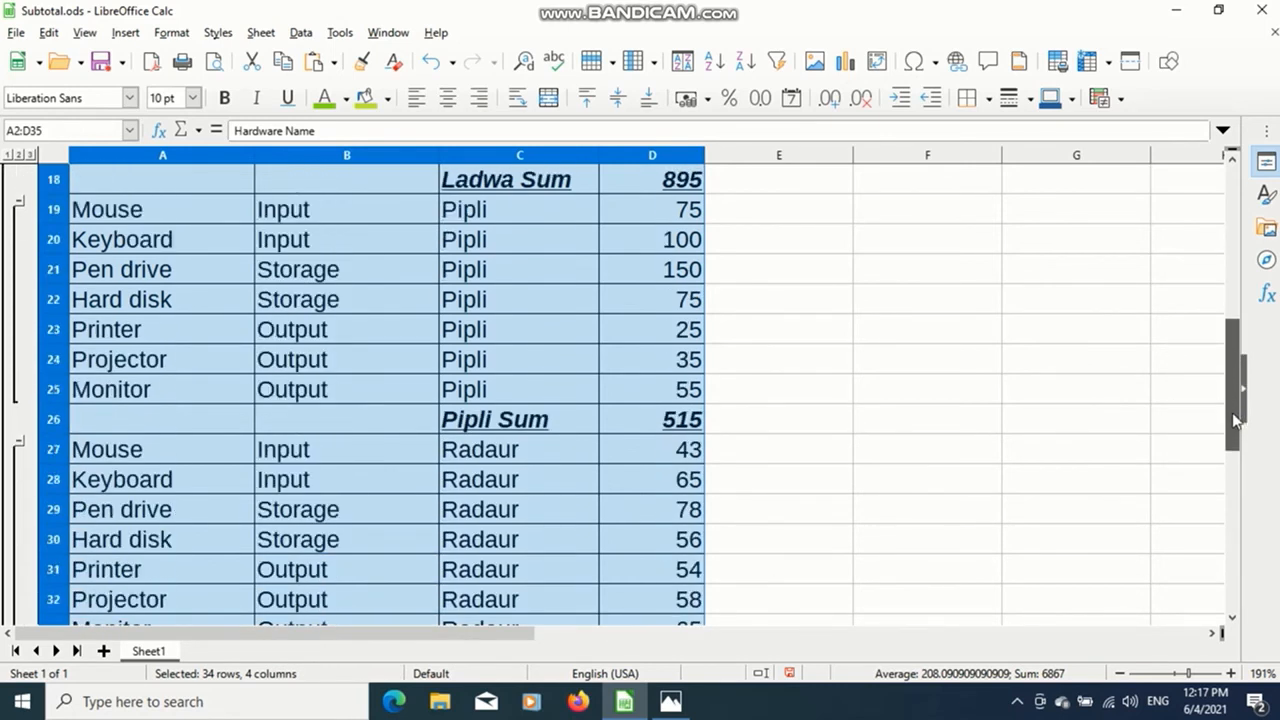
pyautogui.moveTo(1235, 420); pyautogui.dragTo(1235, 455)
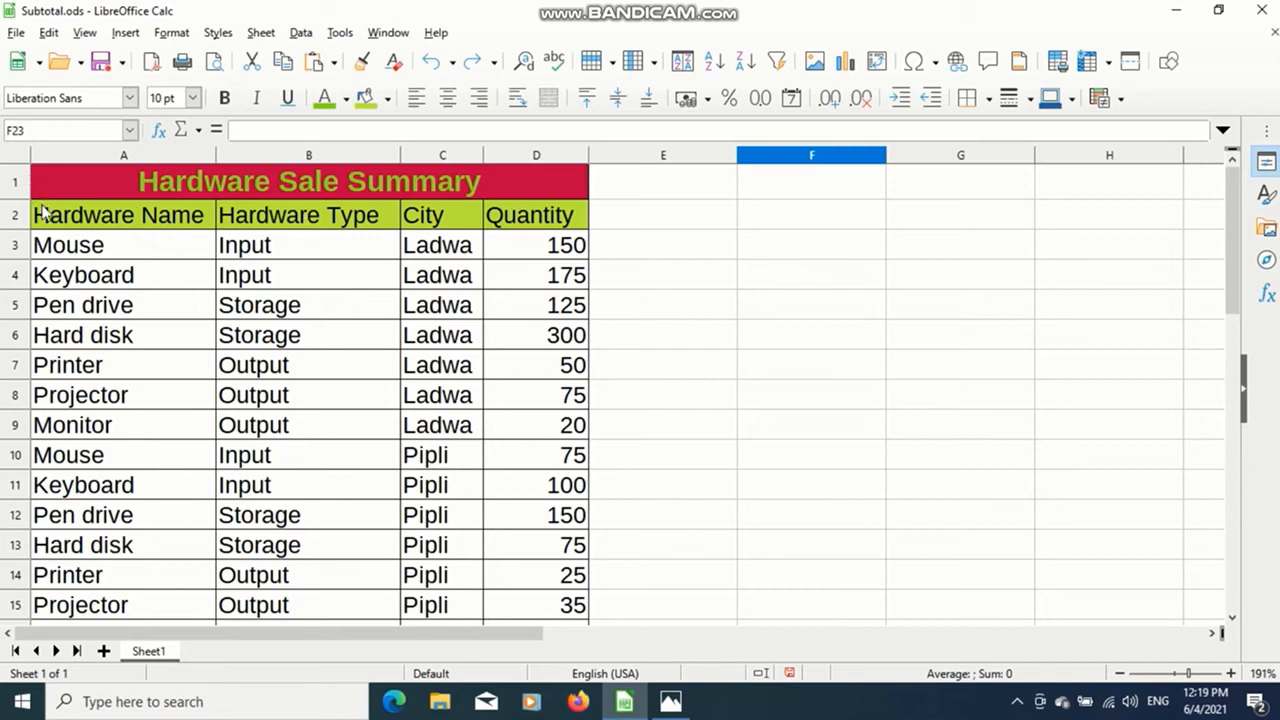
# Sort the hardware table A2:D30 by Hardware Type in ascending order.
pyautogui.moveTo(44, 212); pyautogui.dragTo(545, 507)
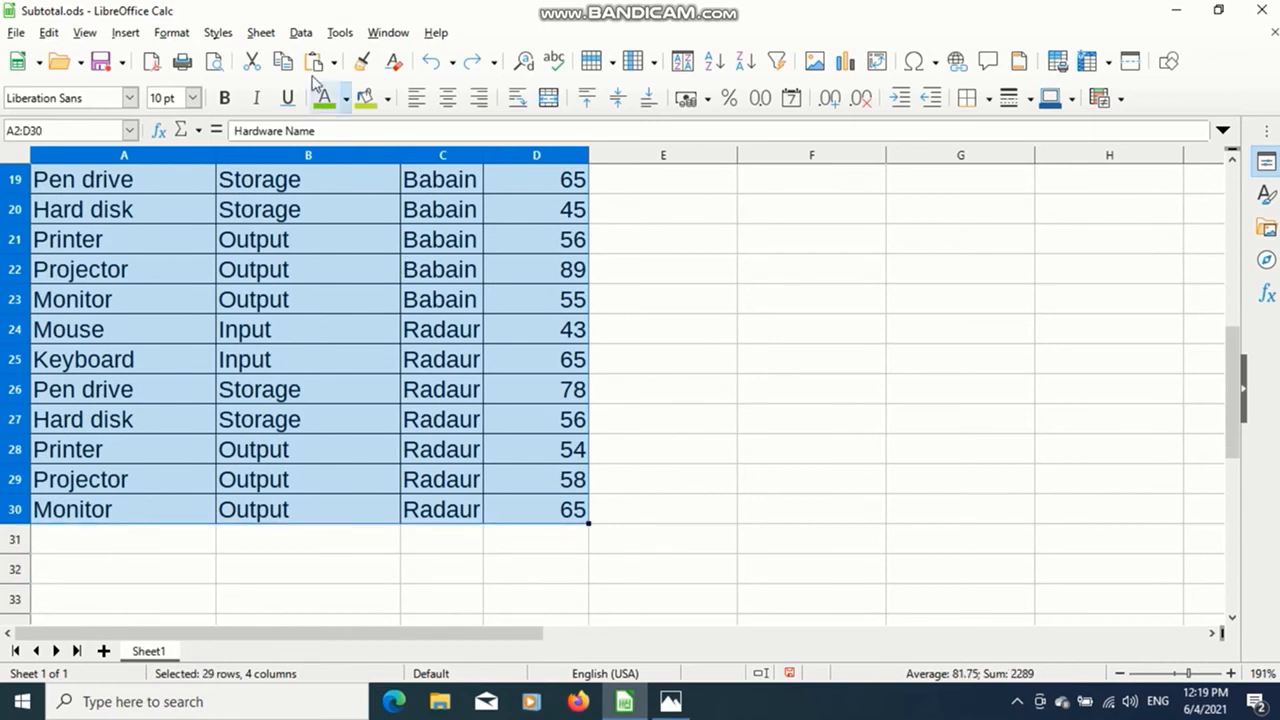
pyautogui.click(299, 34)
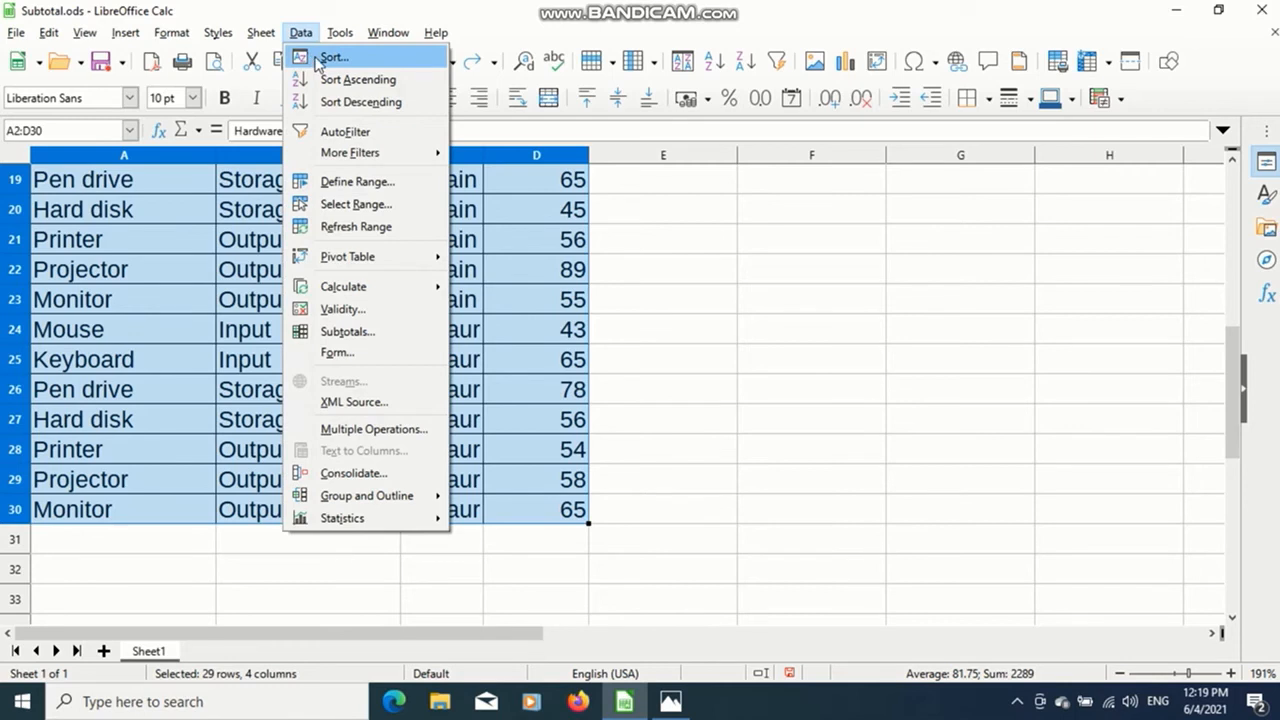
pyautogui.click(316, 60)
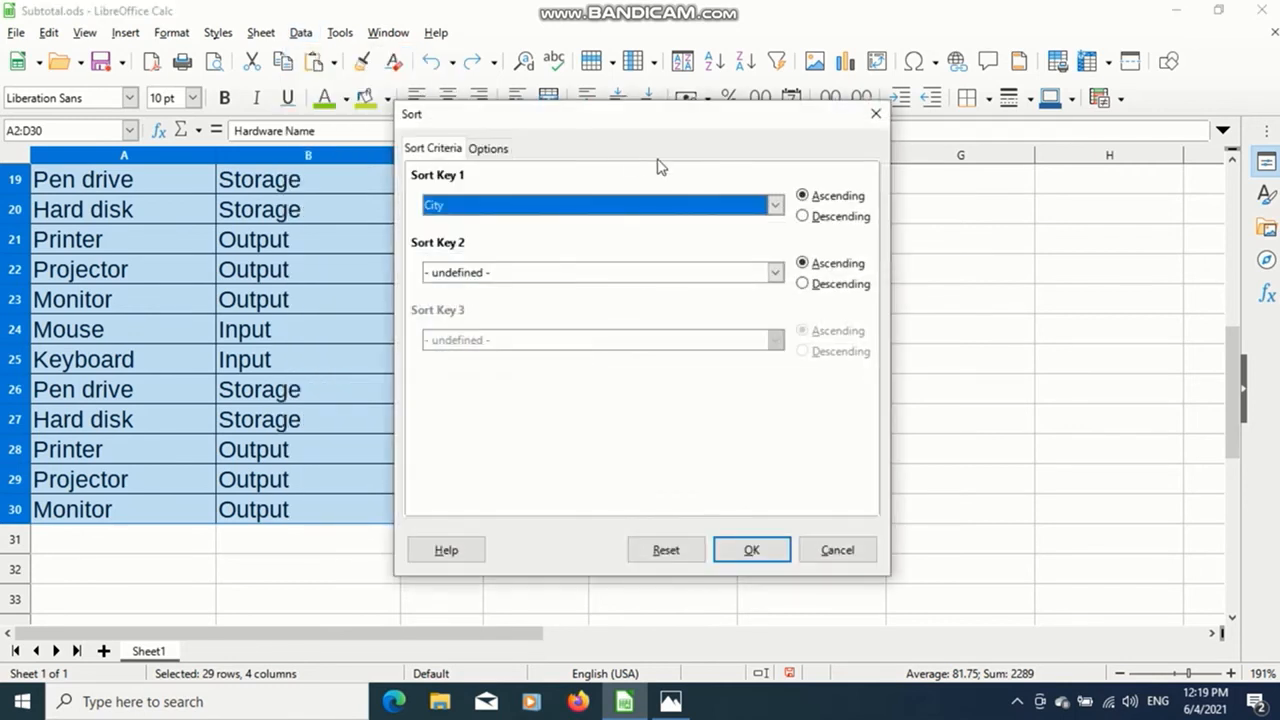
pyautogui.click(776, 205)
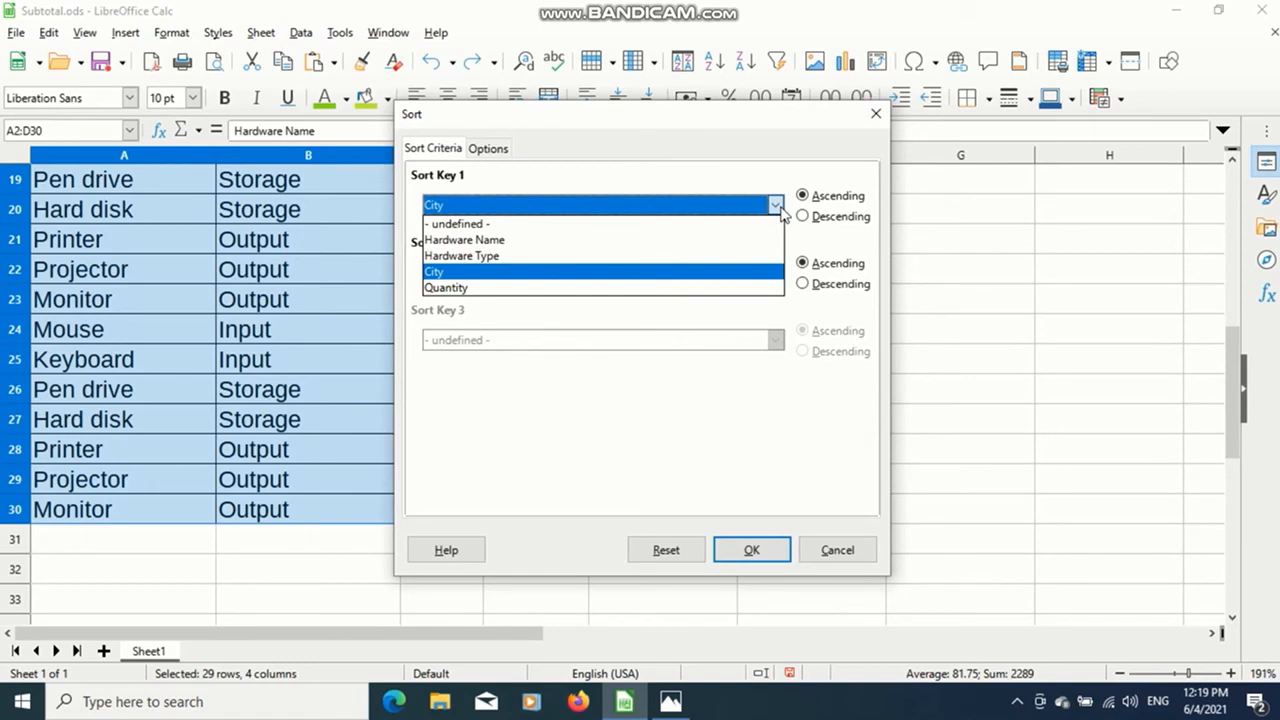
pyautogui.click(728, 259)
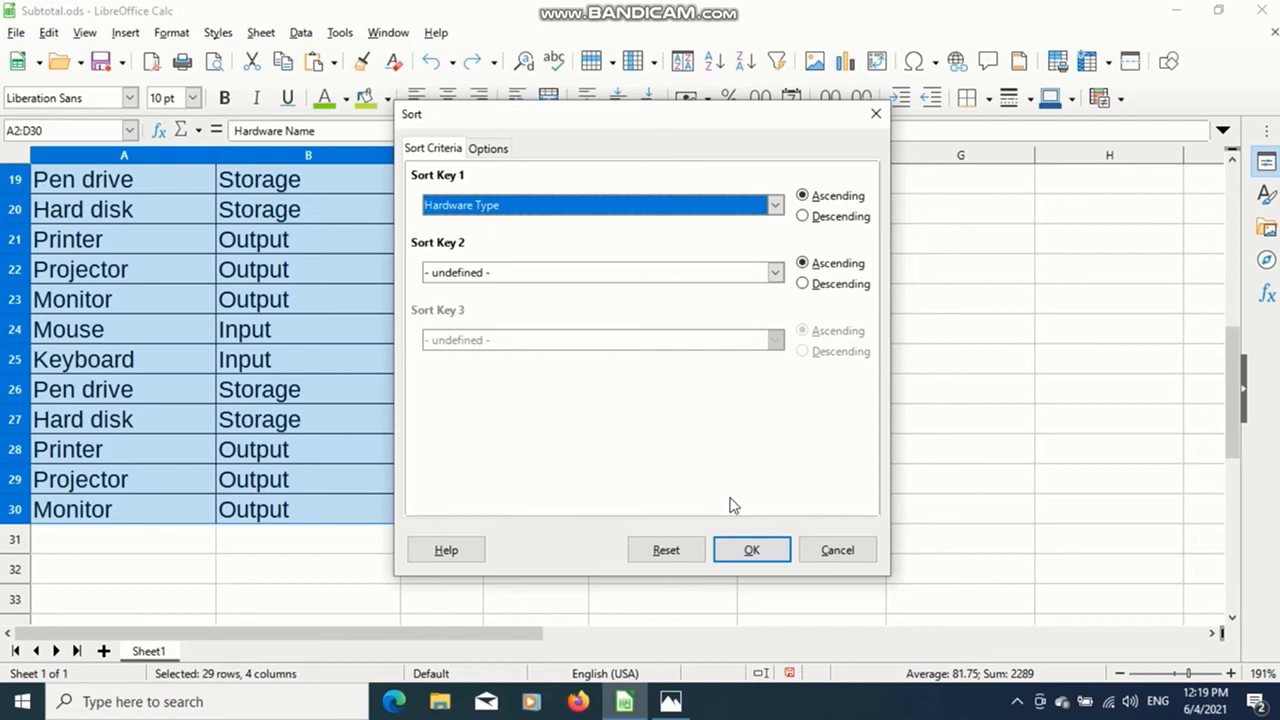
pyautogui.click(750, 550)
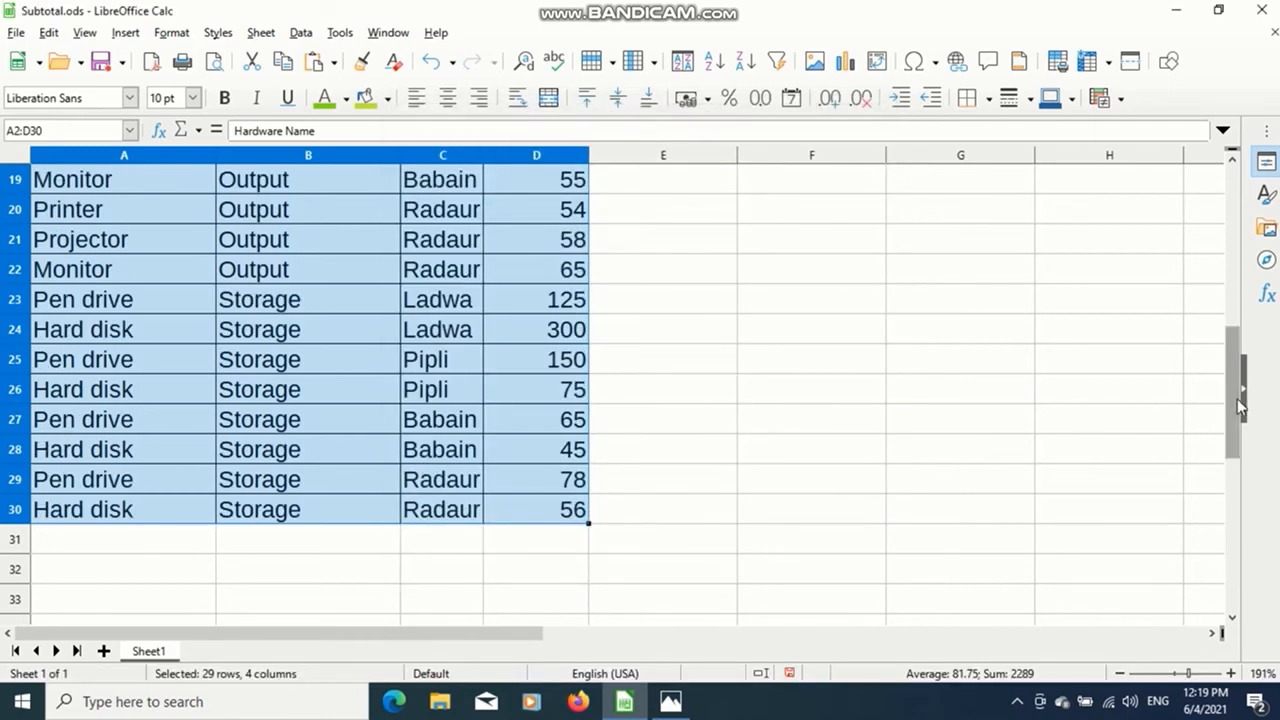
pyautogui.moveTo(1234, 400); pyautogui.dragTo(1237, 252)
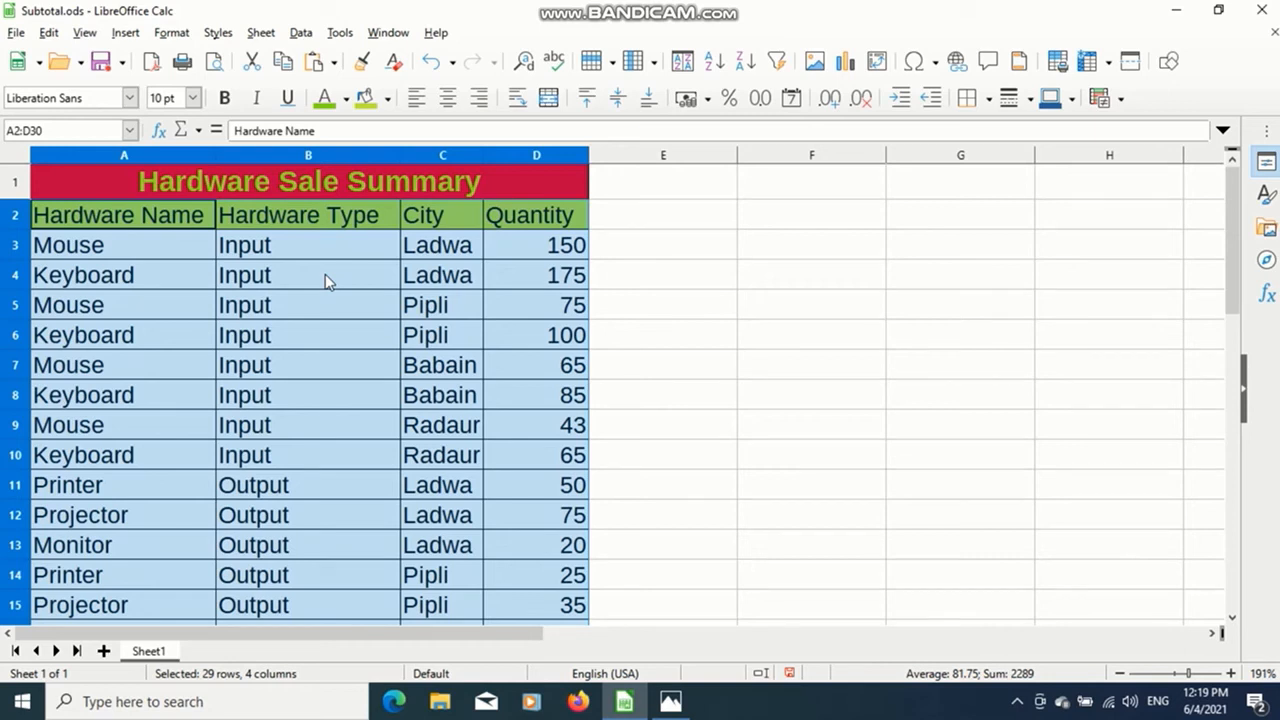
# Add subtotals to the sorted table, grouped by Hardware Type and using the Sum function on Quantity.
pyautogui.click(301, 33)
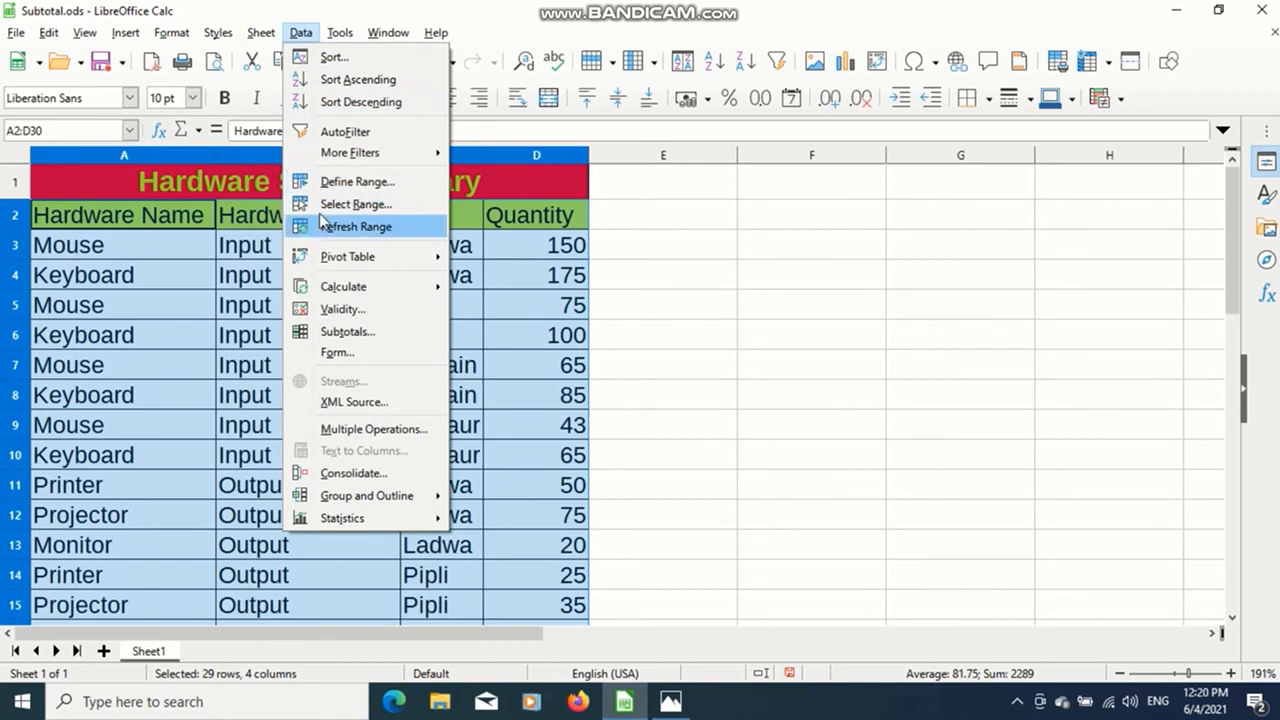
pyautogui.click(333, 335)
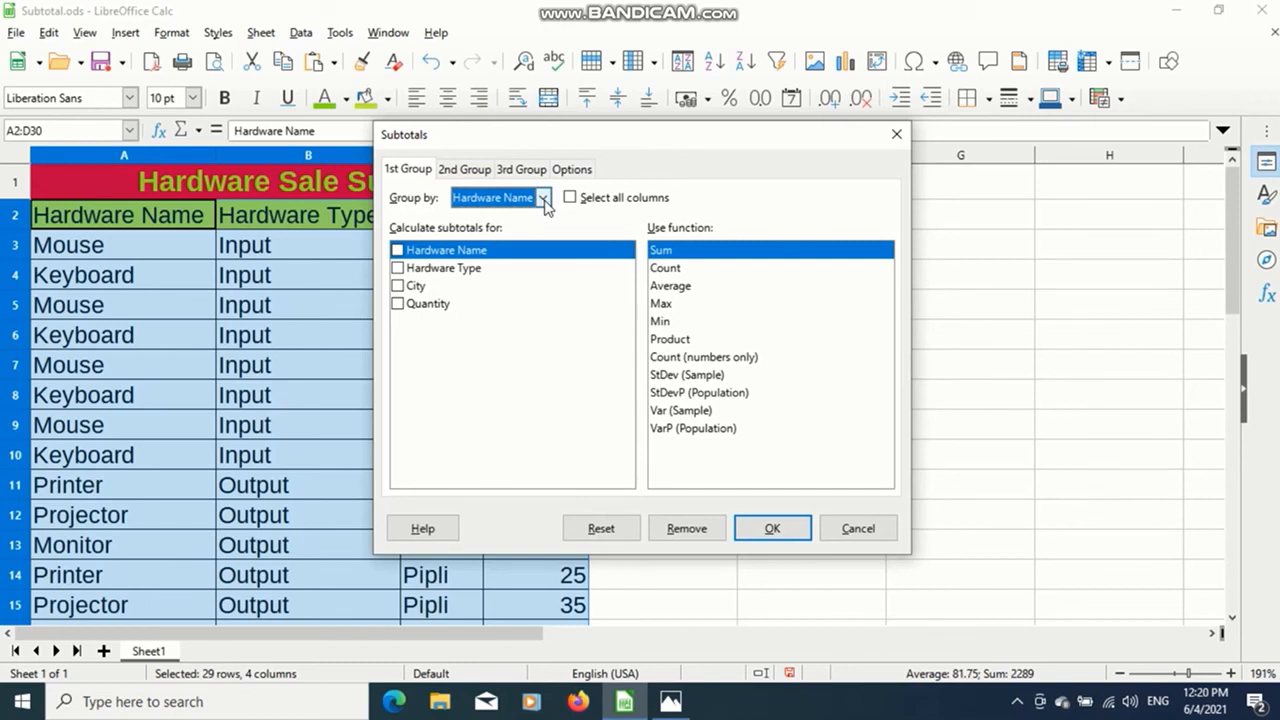
pyautogui.click(545, 198)
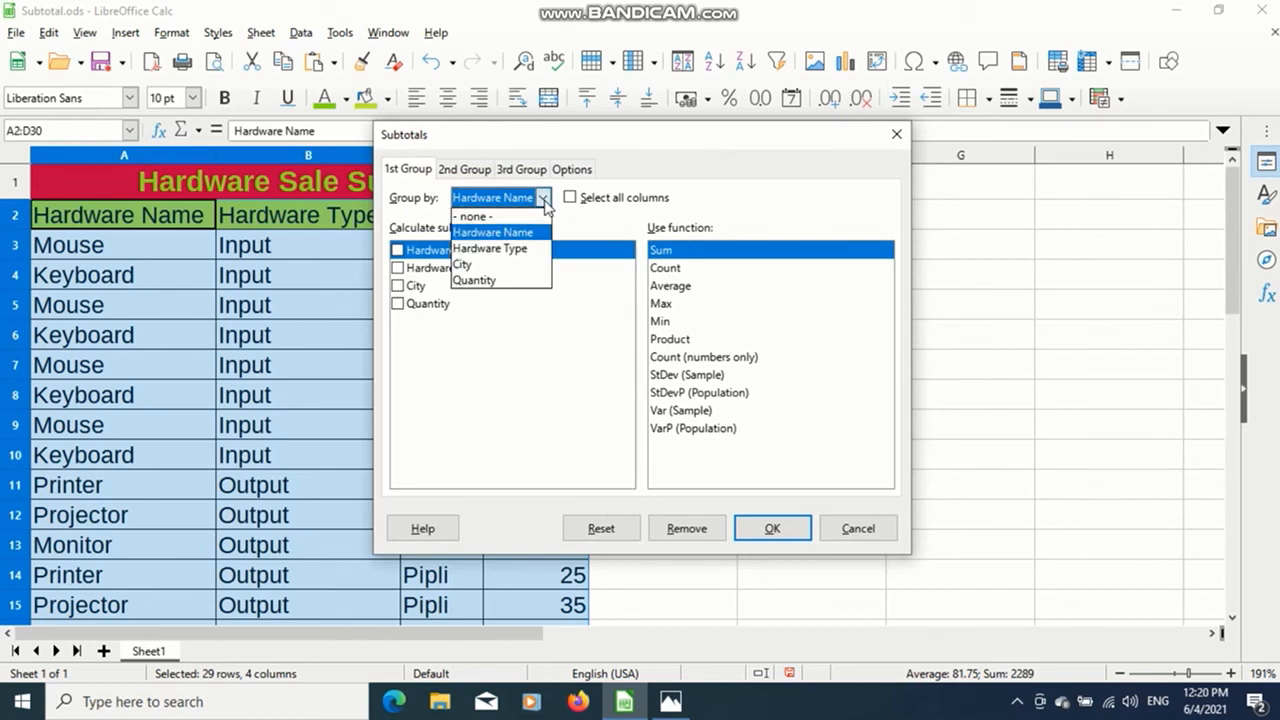
pyautogui.click(508, 251)
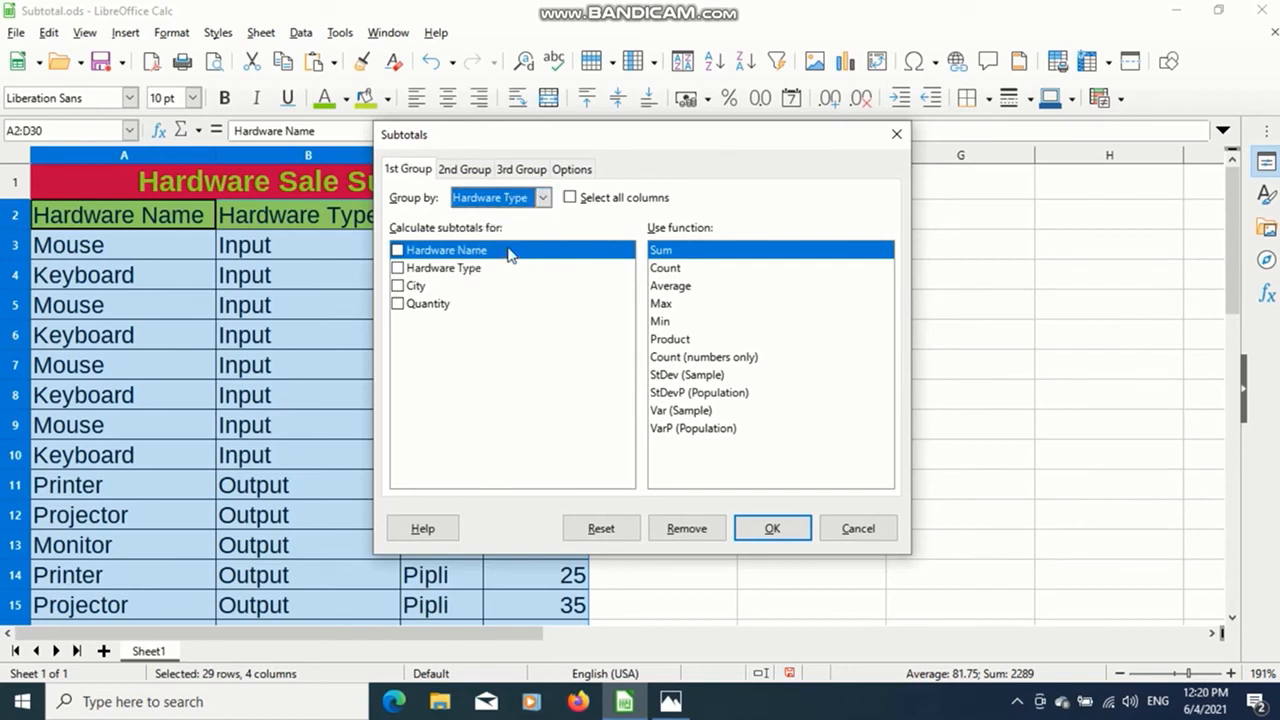
pyautogui.click(398, 304)
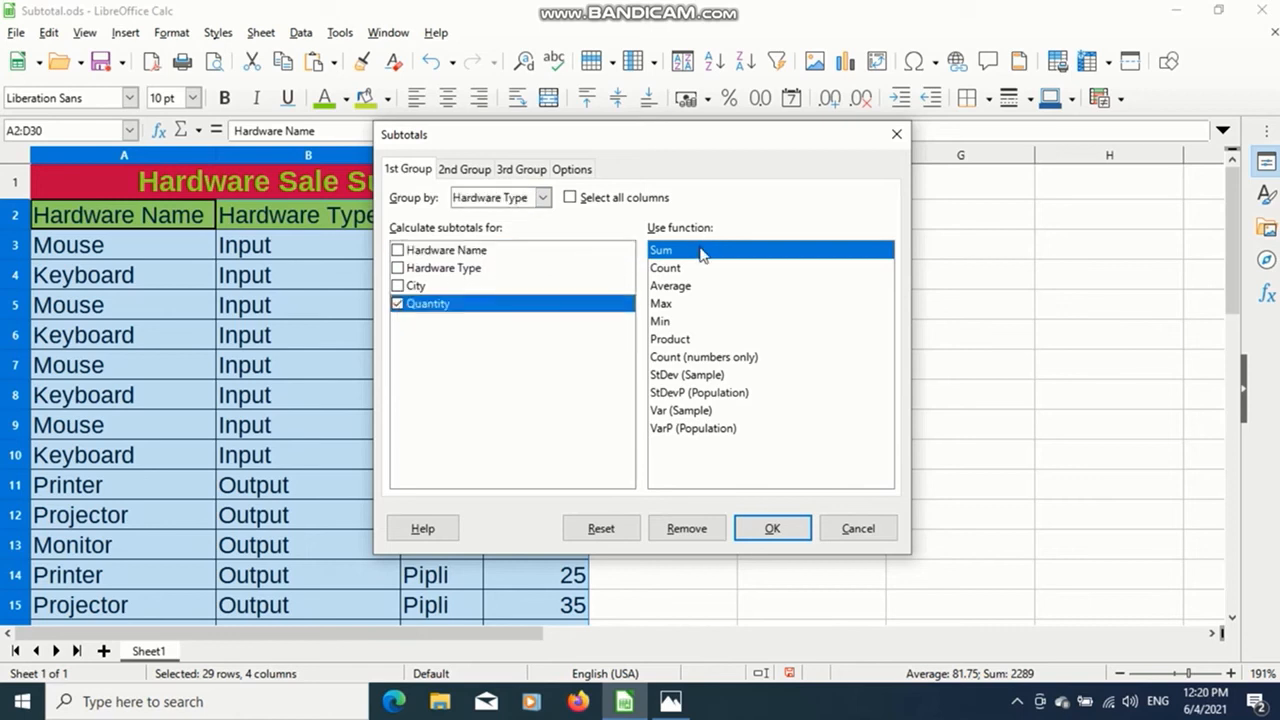
pyautogui.click(774, 530)
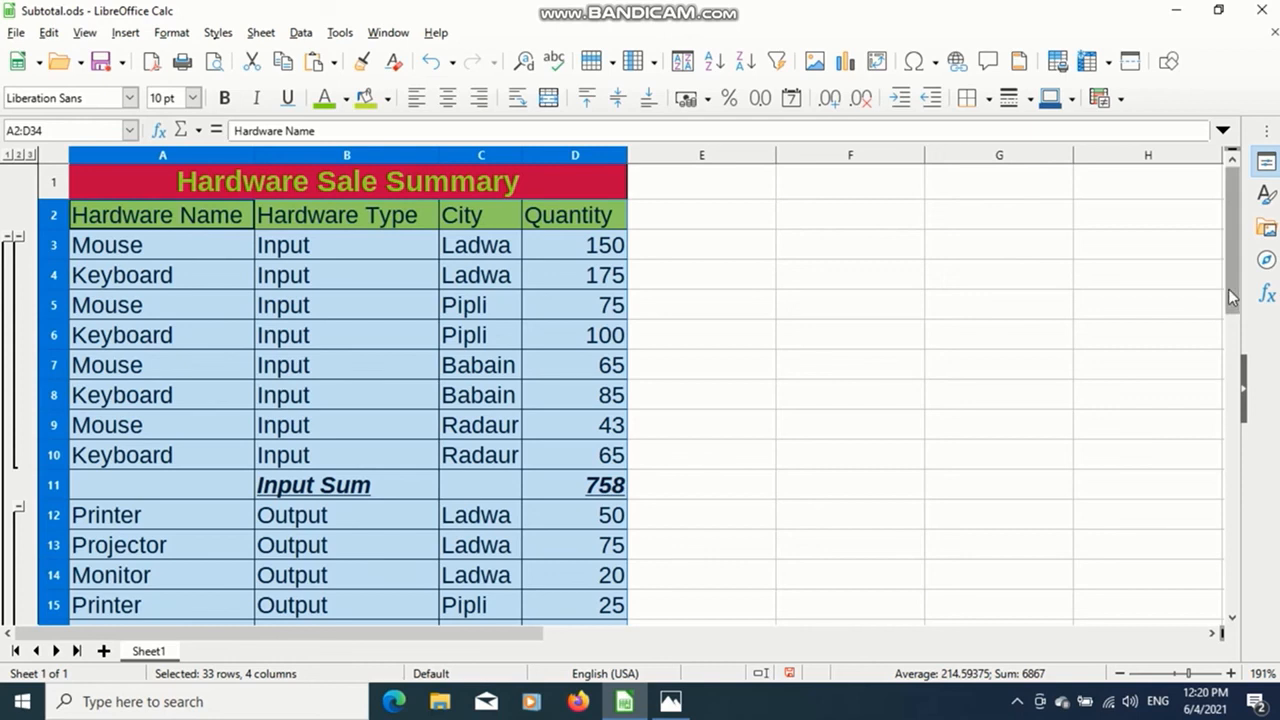
pyautogui.moveTo(1232, 297); pyautogui.dragTo(1241, 514)
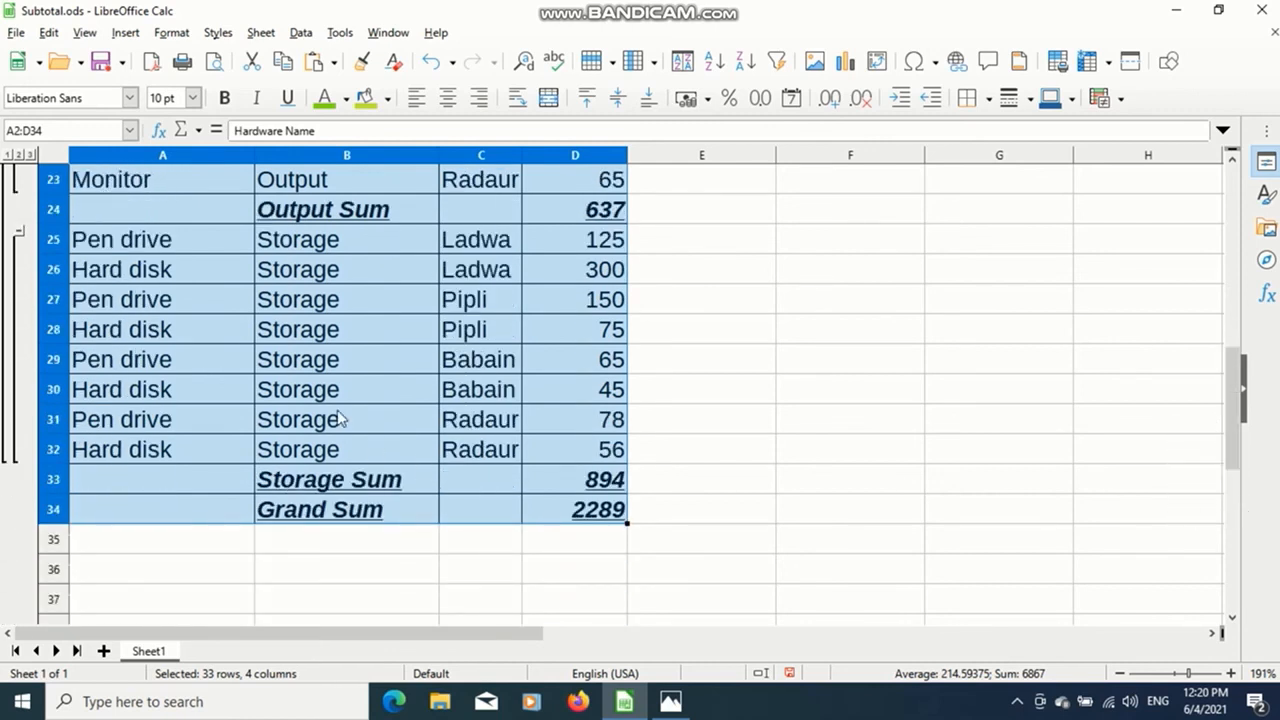